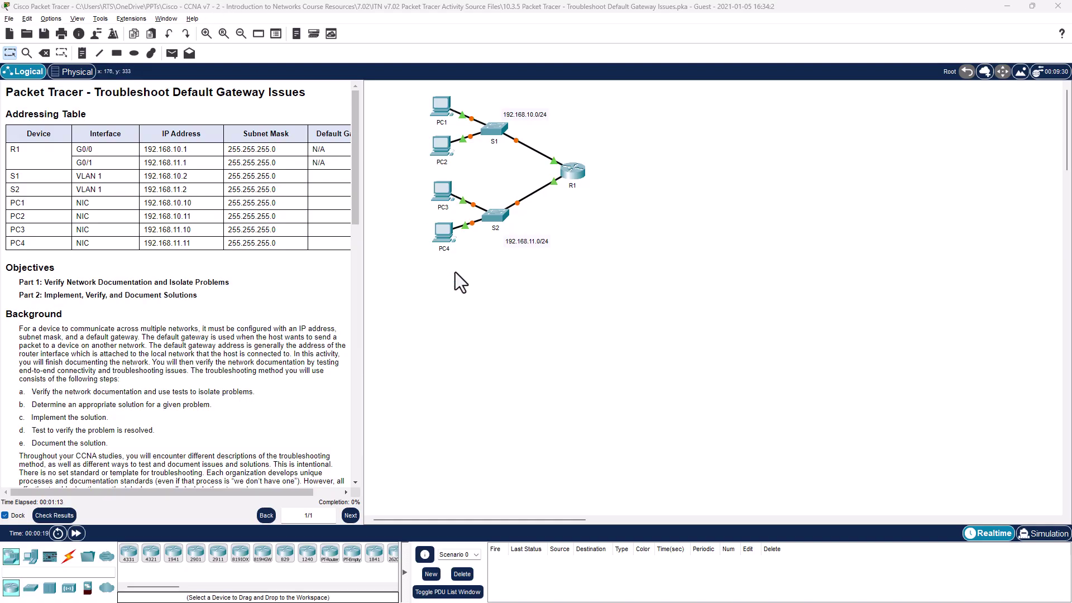
Widen the instructions panel so the full Addressing Table shows S1's empty Default Gateway cell.
left_click_drag(362, 282, 419, 285)
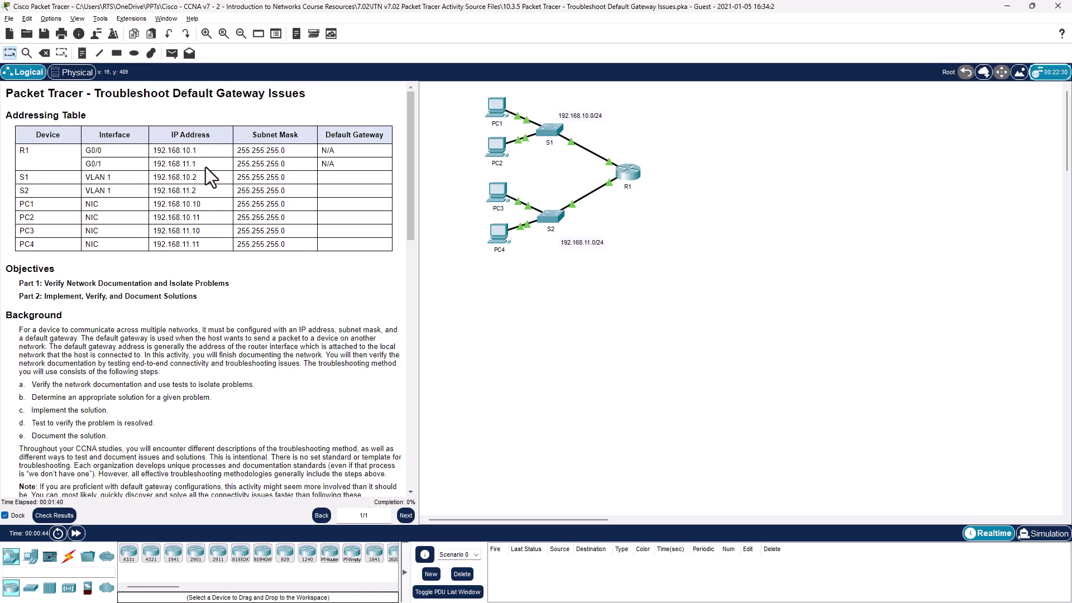
left_click(324, 181)
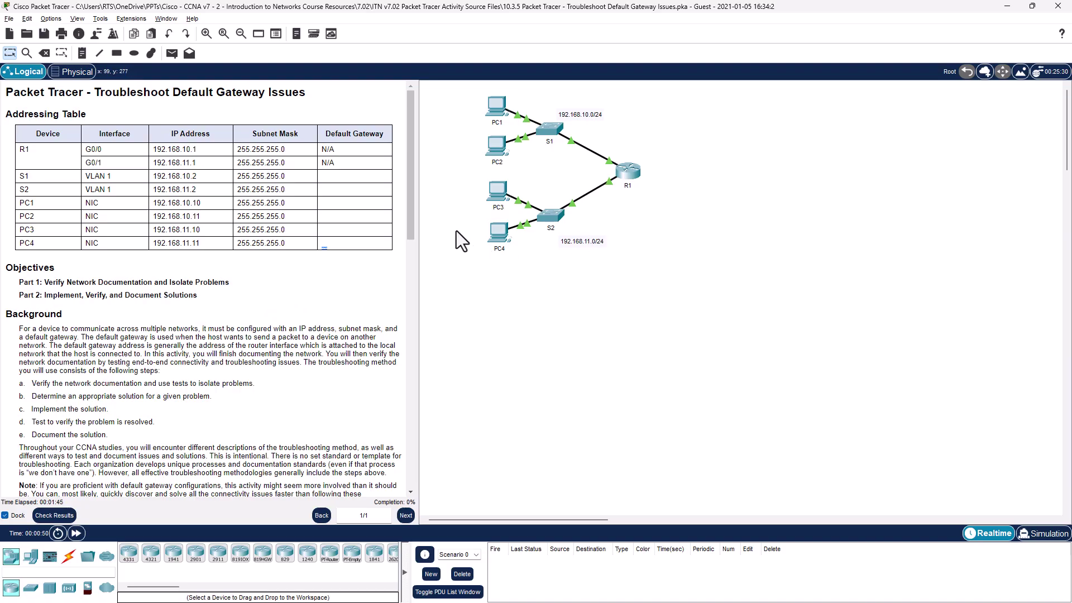
left_click_drag(29, 282, 266, 277)
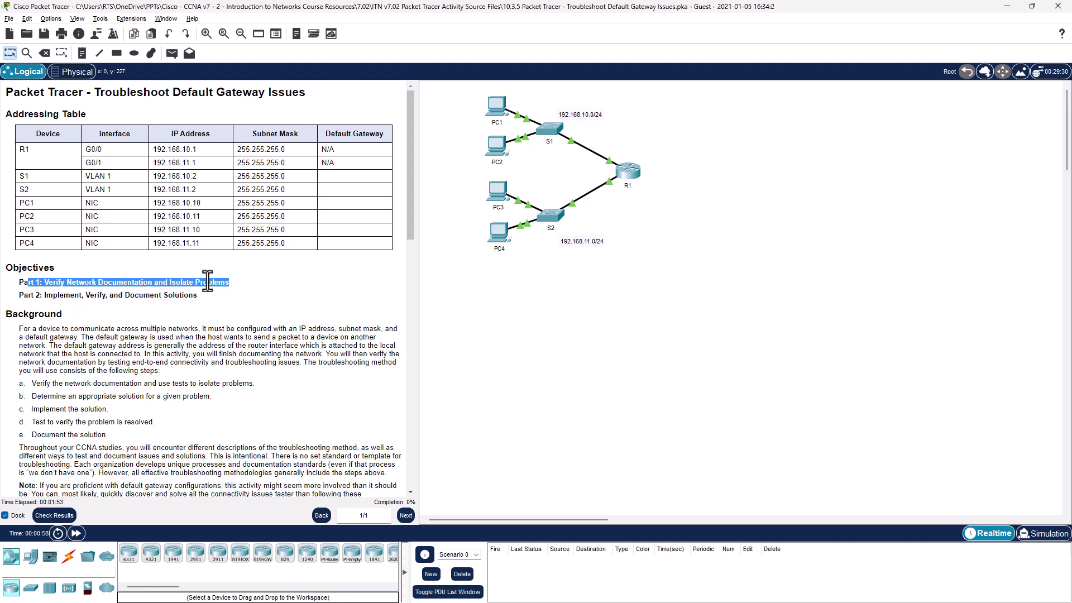
Scroll the instructions down to Part 1, Step 1 and the Testing and Verification Documentation table.
scroll(262, 308, "down", 3)
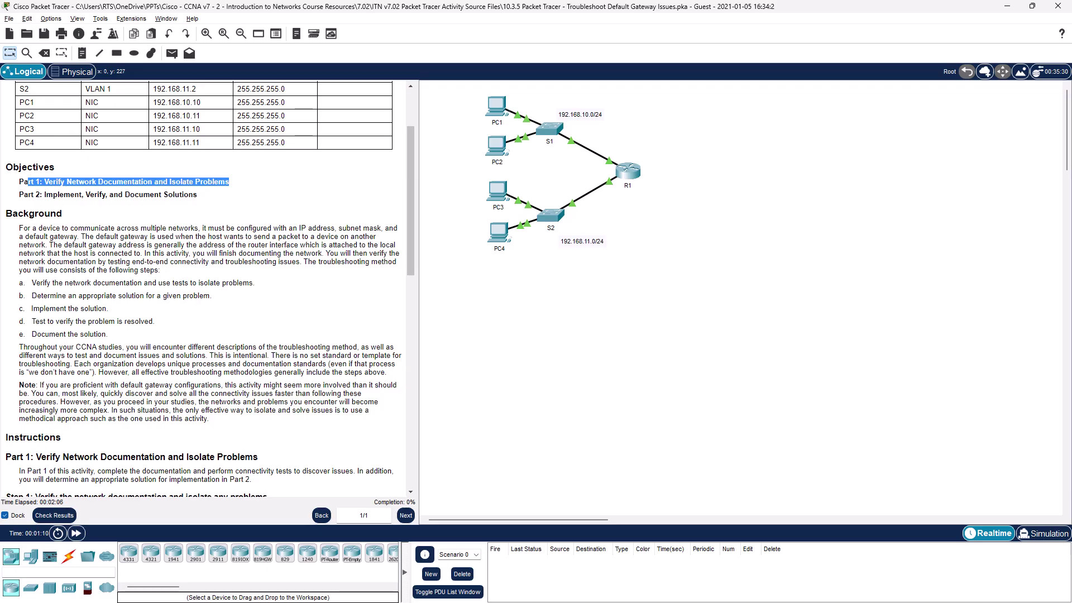
scroll(214, 334, "down", 3)
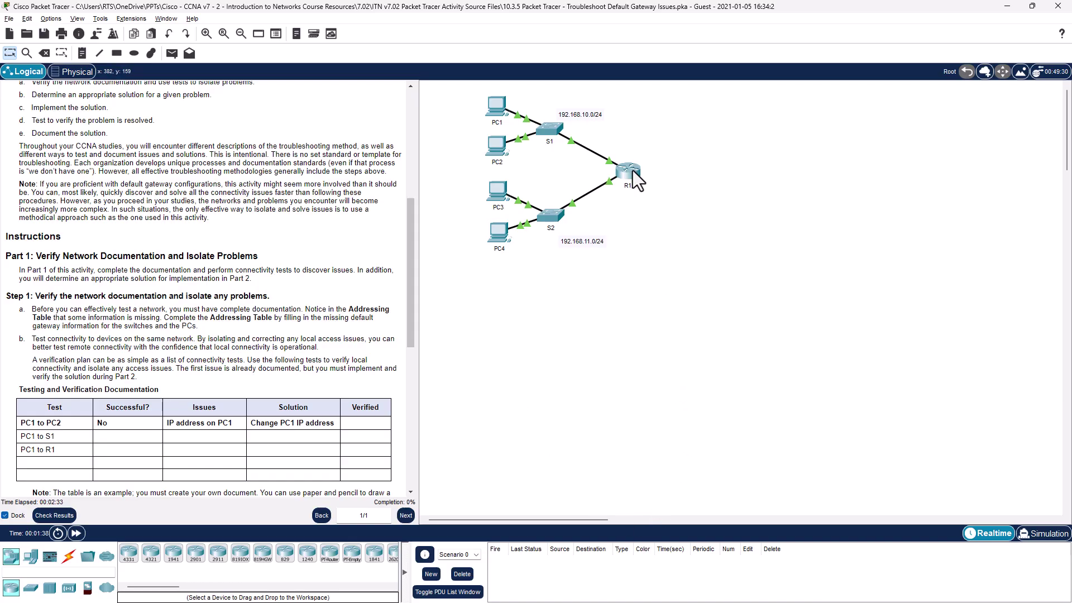
Open PC1's Command Prompt and move its window aside to keep the topology visible.
left_click(498, 110)
left_click(462, 163)
left_click(639, 235)
left_click_drag(642, 142, 822, 92)
Ping PC2 at 192.168.10.11 and S1 at 192.168.10.2 from PC1; both time out.
type("ping")
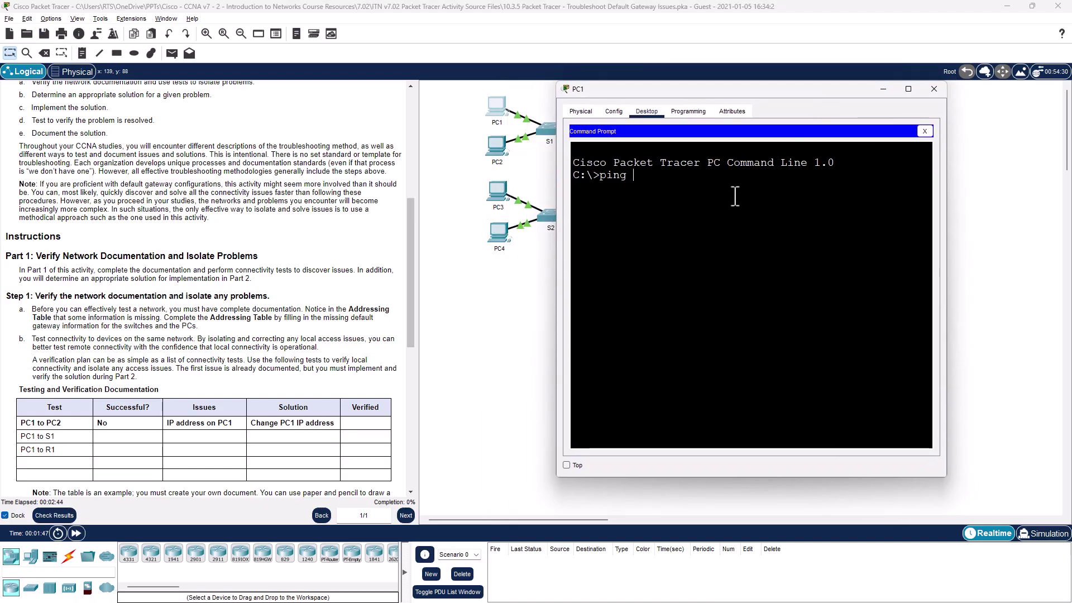
type(" 192.168")
type(".10.11")
key("Return")
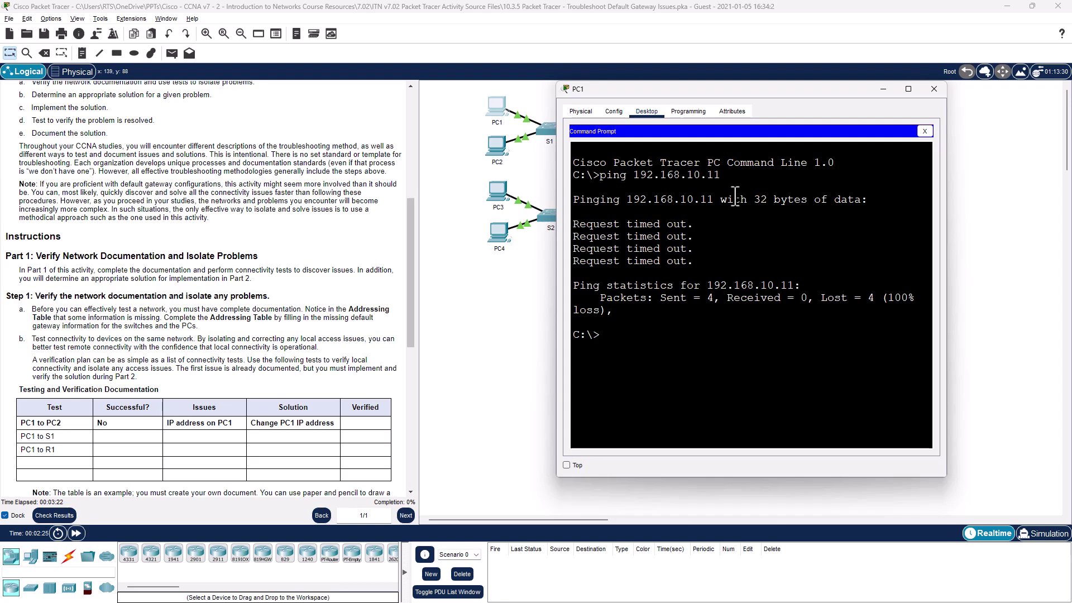
type("ping 192.168")
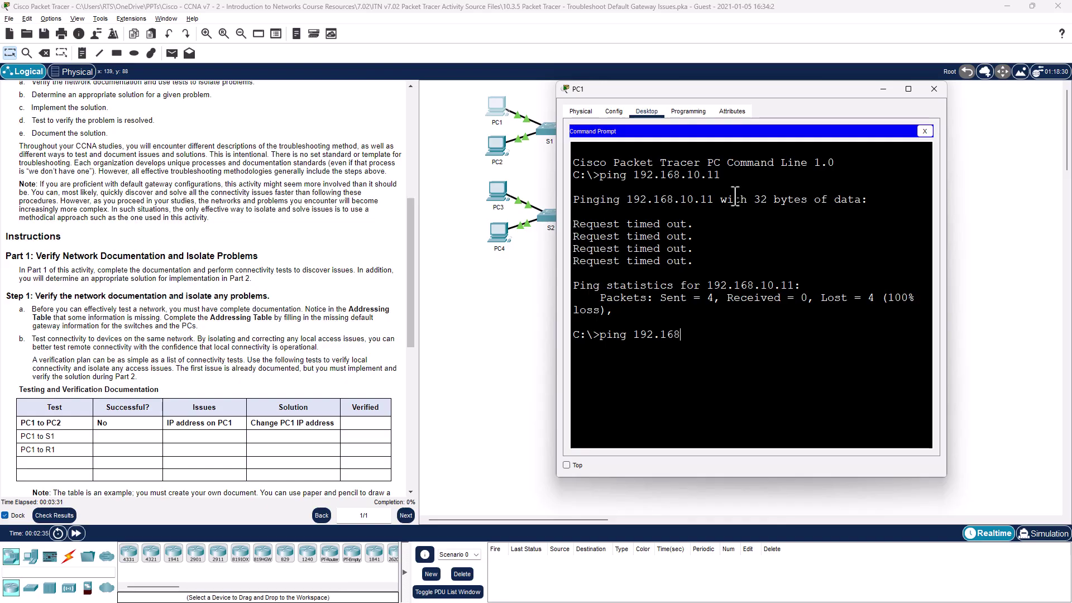
type(".10.2")
key("Return")
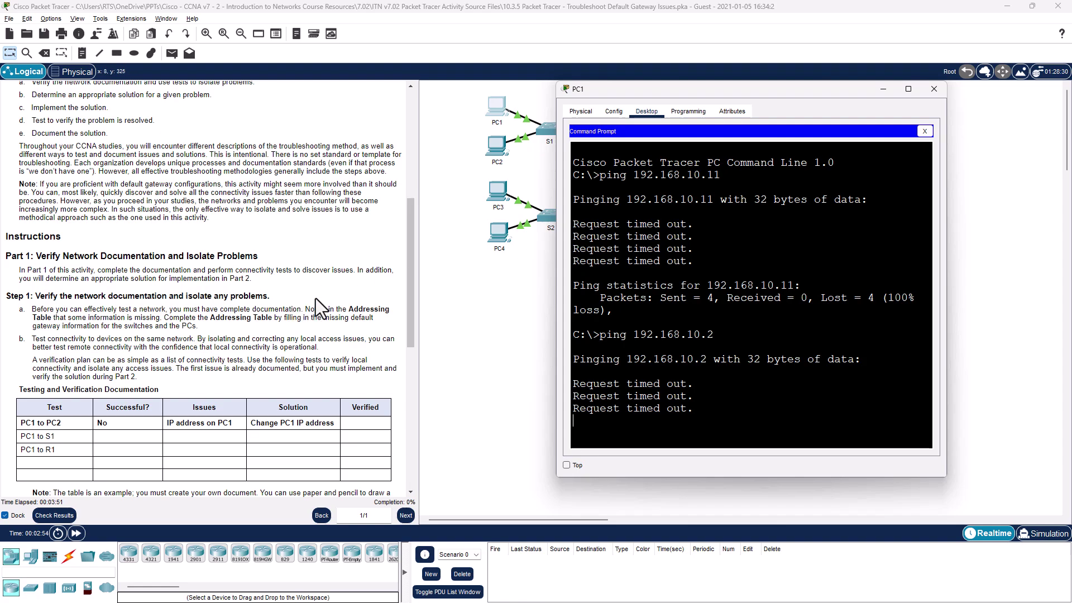
scroll(316, 298, "up", 5)
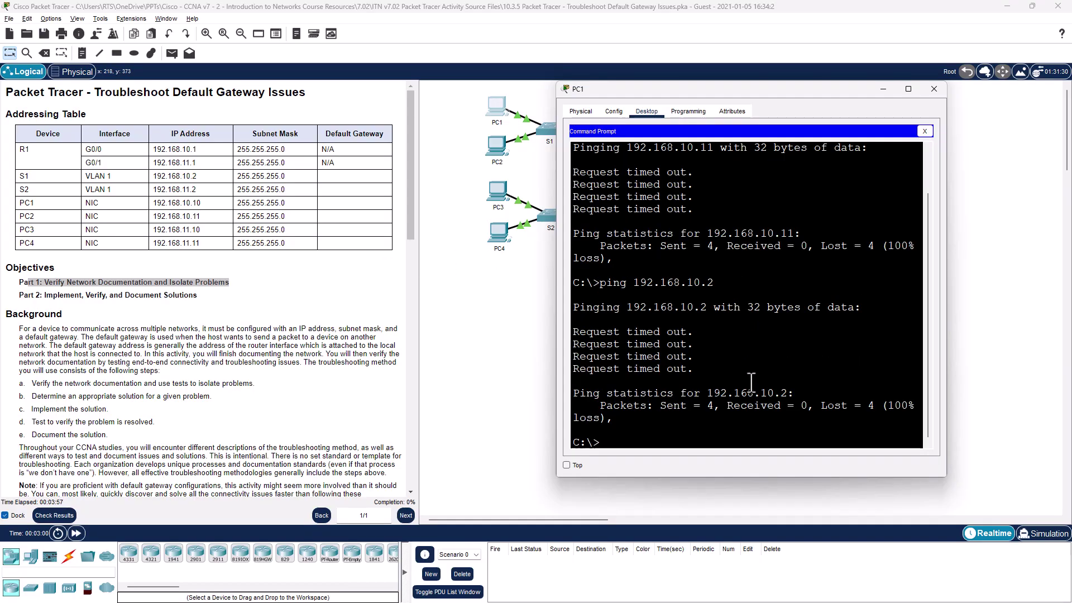
Run ipconfig on PC1 and spot the wrong 192.168.11.10 IPv4 address.
type("ipconfig")
key("Return")
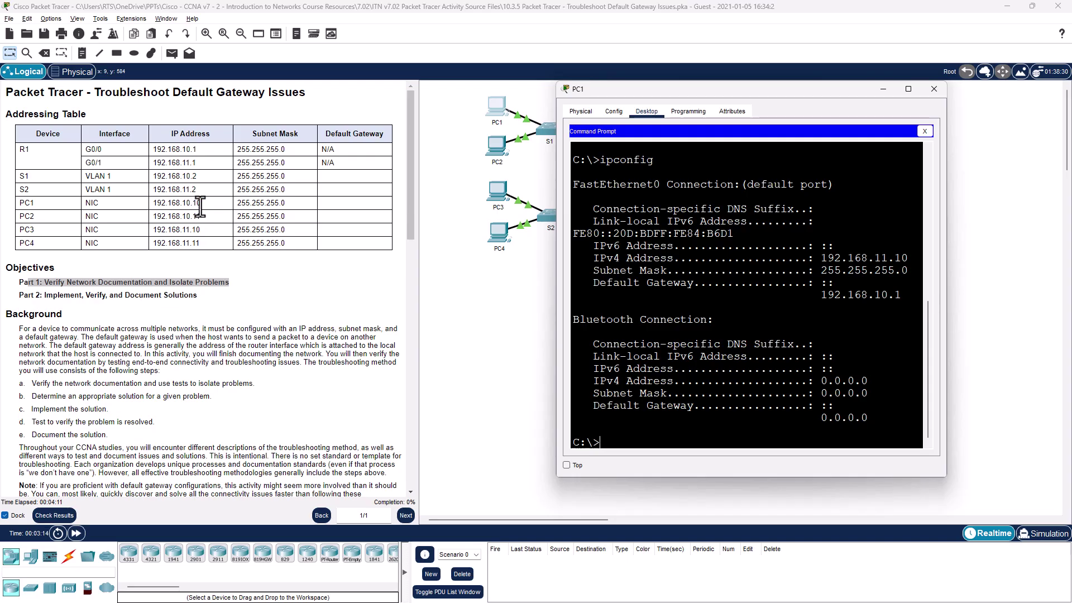
double_click(882, 258)
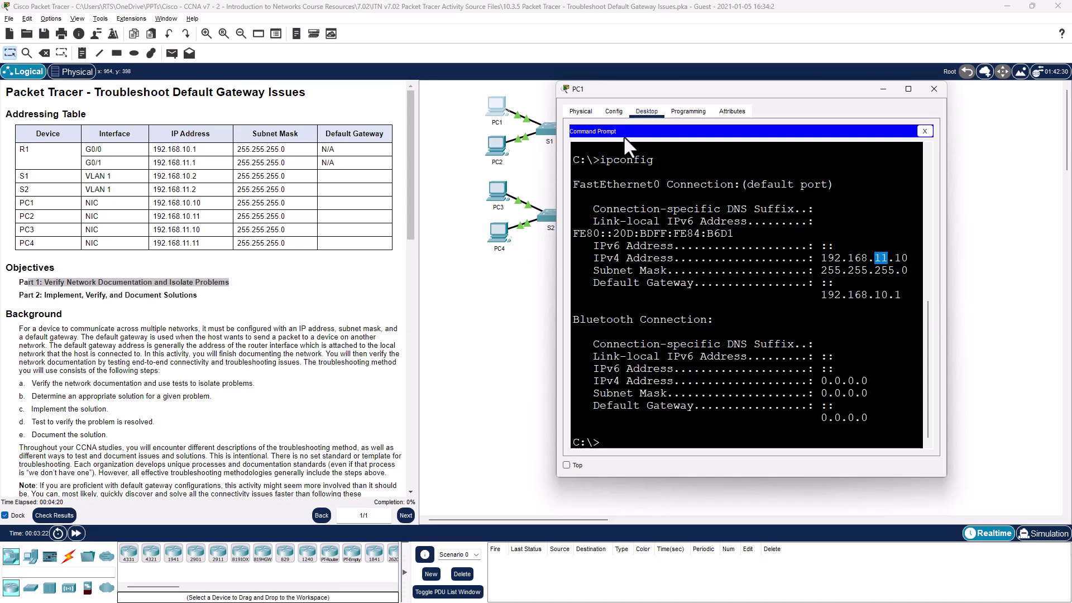
Change PC1's IPv4 address to 192.168.10.10 in IP Configuration.
left_click(643, 116)
left_click(924, 131)
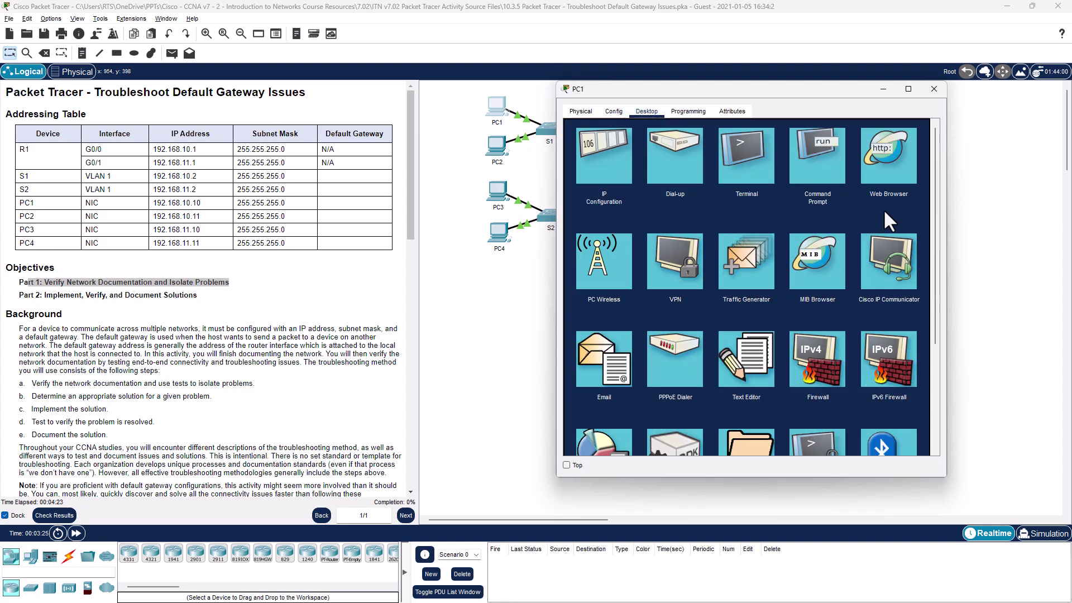
left_click(607, 176)
double_click(721, 189)
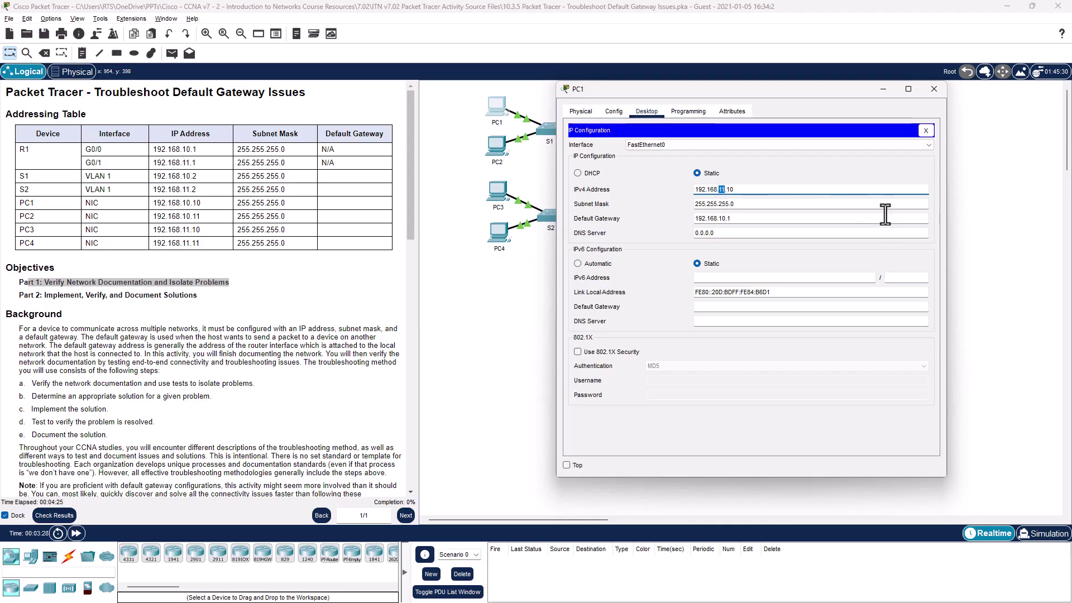
type("10")
left_click(930, 133)
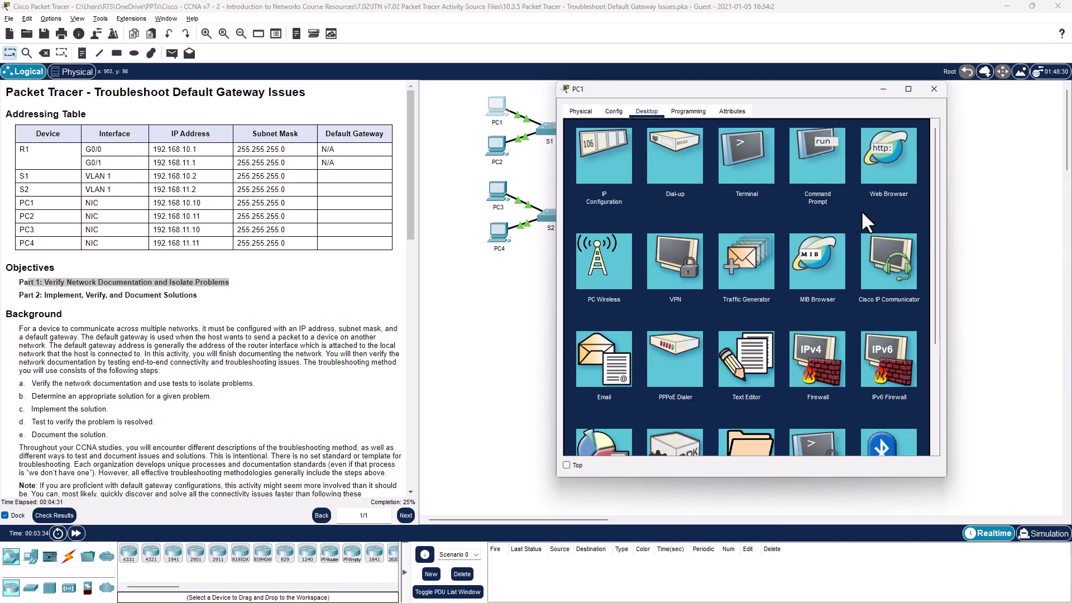
Rerun the pings from PC1 to PC2 at 192.168.10.11 and S1 at 192.168.10.2.
left_click(808, 170)
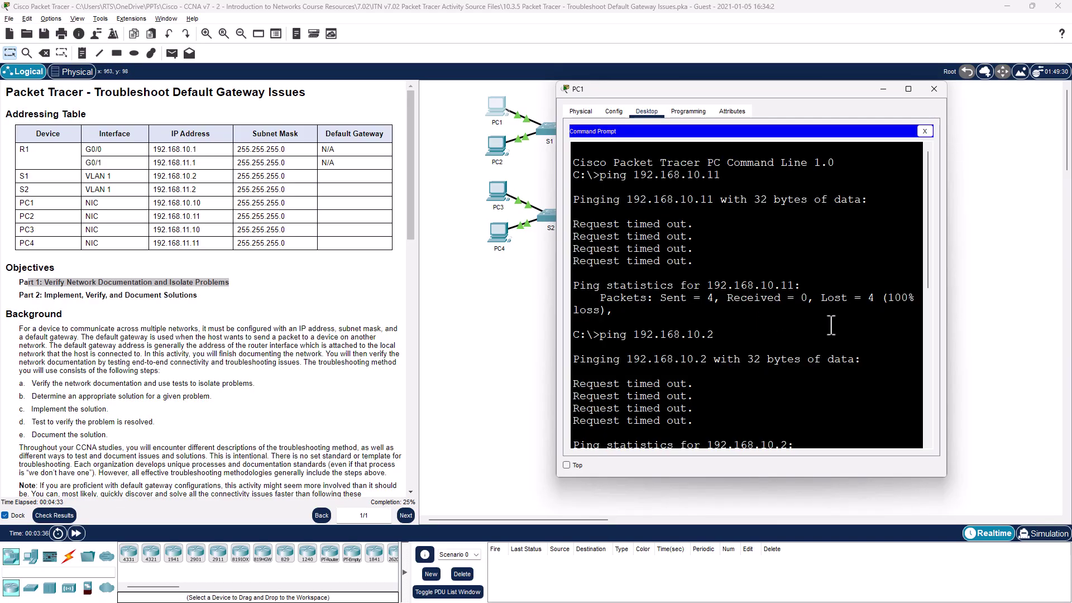
key("Return")
key("Return")
key("Return")
key("Up")
key("Up")
key("Up")
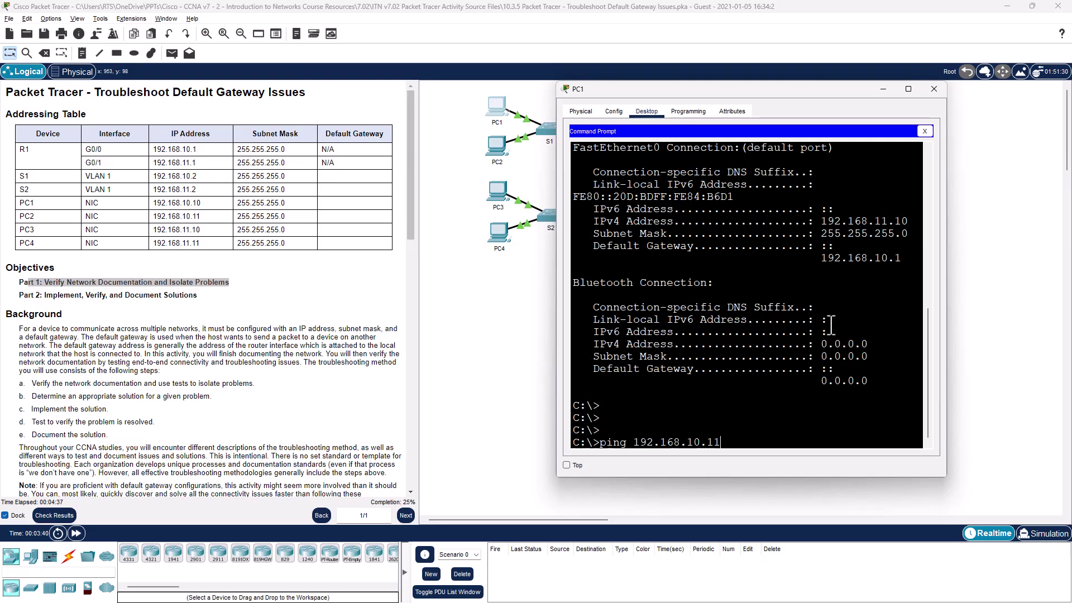
key("Return")
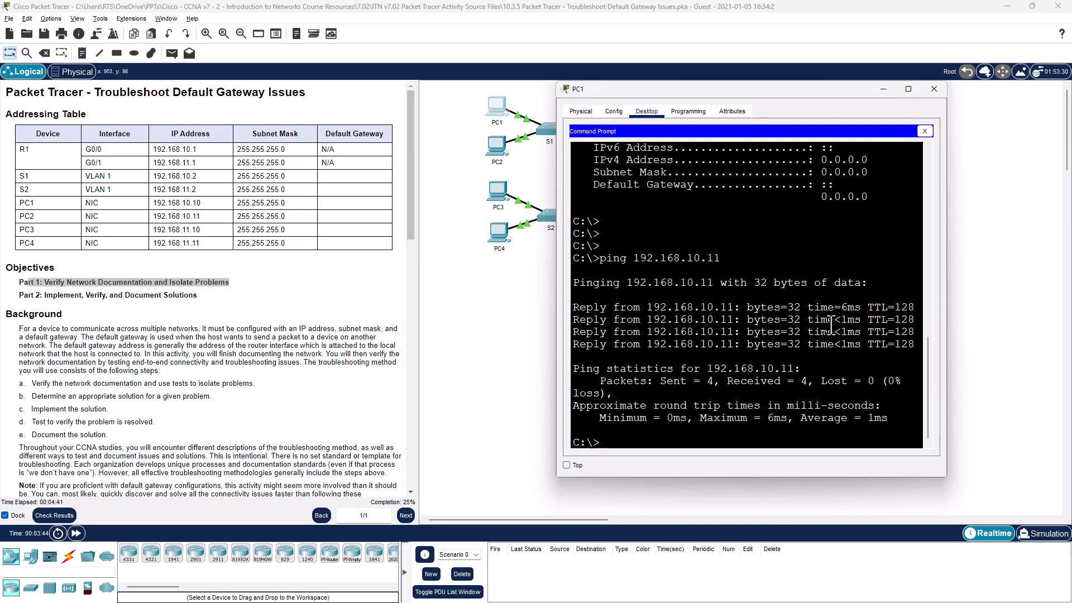
type("ipconfig")
key("Up")
key("Return")
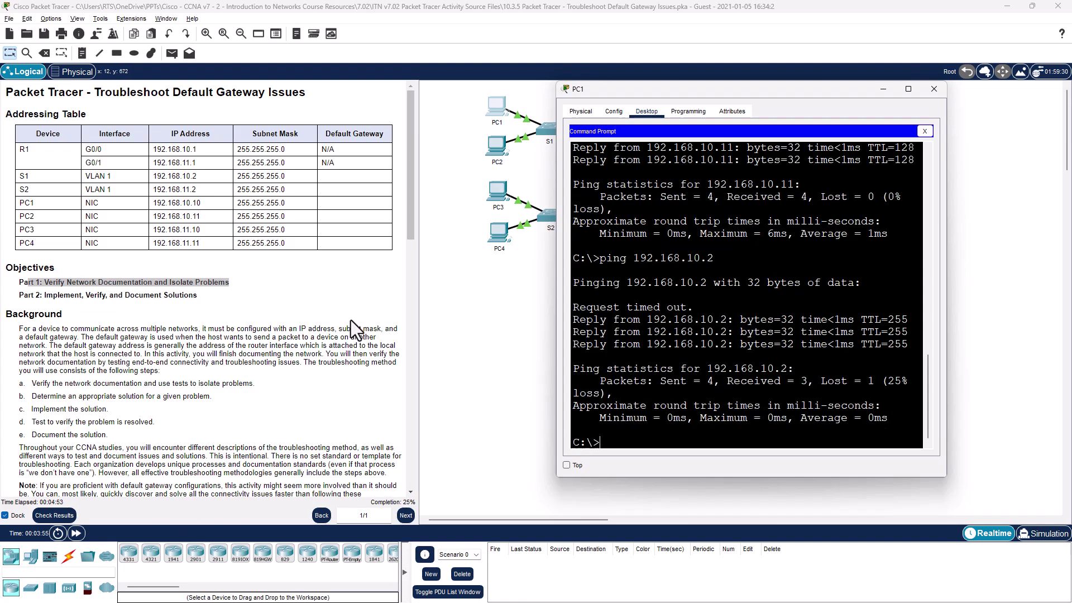
scroll(350, 319, "down", 10)
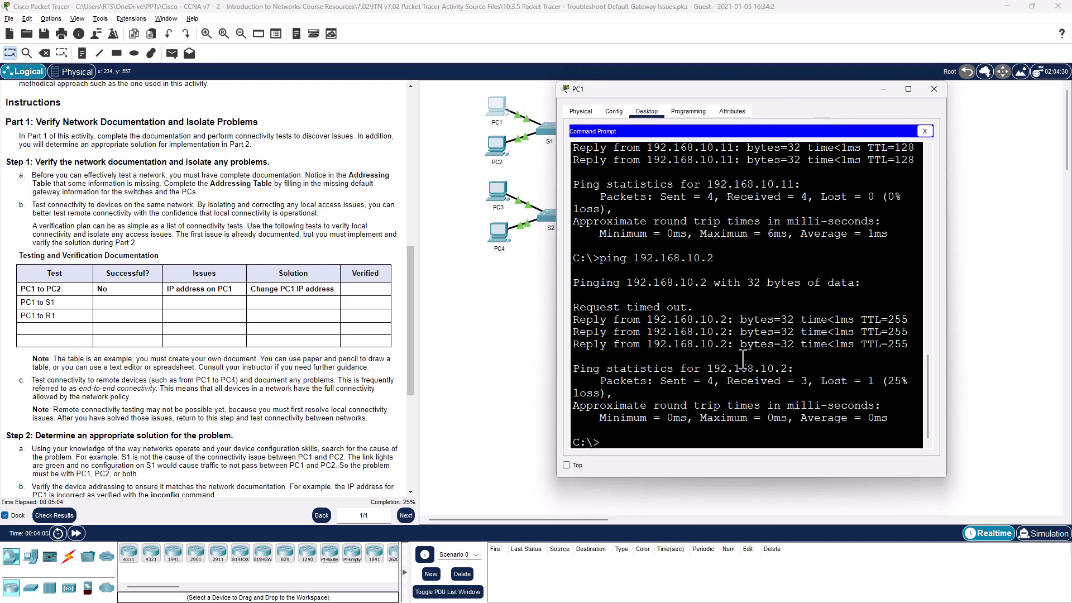
Ping the router gateway 192.168.10.1 from PC1, getting 0% loss.
key("Up")
key("BackSpace")
type("192.168.10.1")
key("Return")
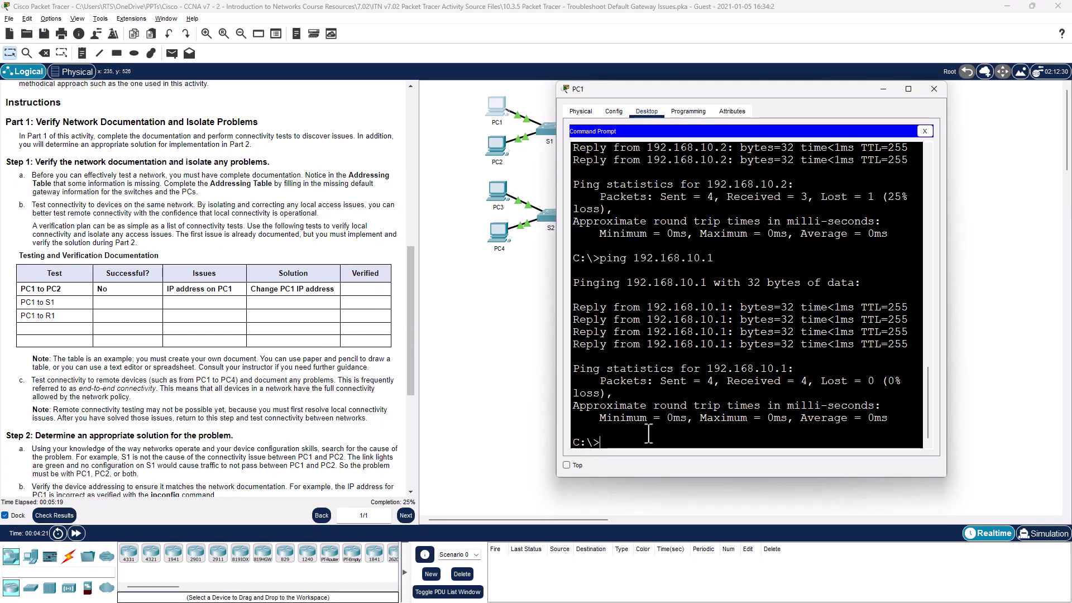
Run ipconfig on PC1 and confirm its default gateway is 192.168.10.1.
type("ping")
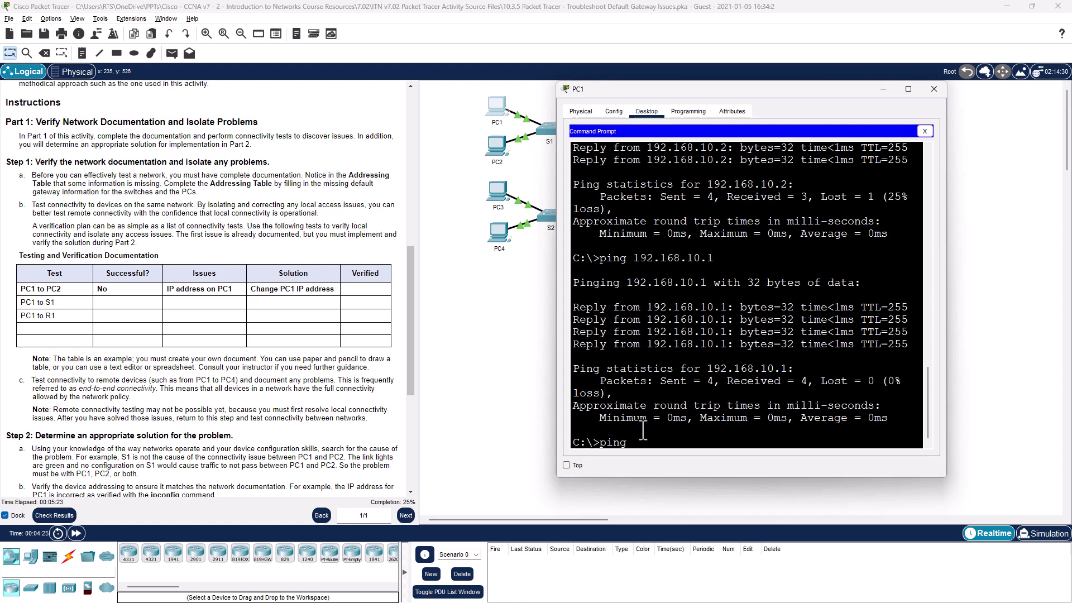
key("BackSpace")
key("BackSpace")
key("BackSpace")
key("BackSpace")
key("BackSpace")
type("ipconfig")
key("Return")
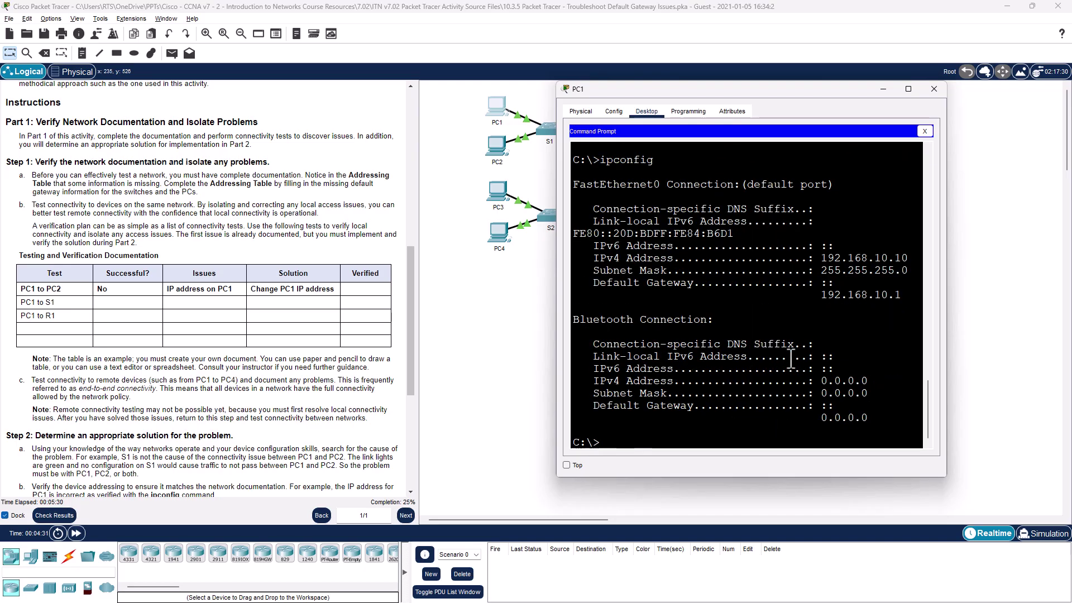
left_click_drag(816, 294, 905, 295)
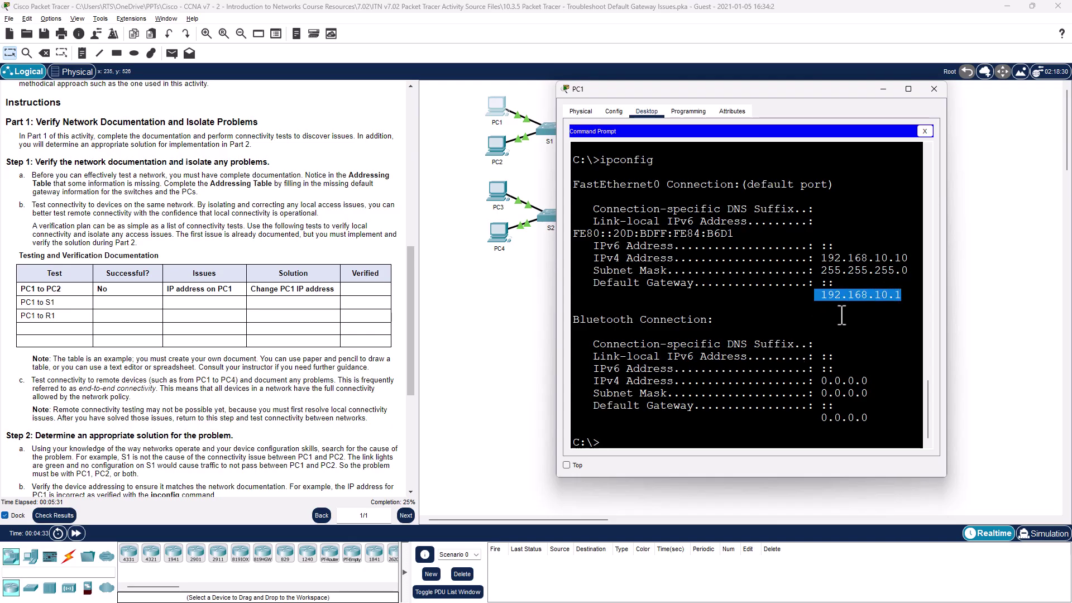
Ping PC4 at 192.168.11.11 from PC1; all four requests time out.
left_click(720, 387)
type("ping")
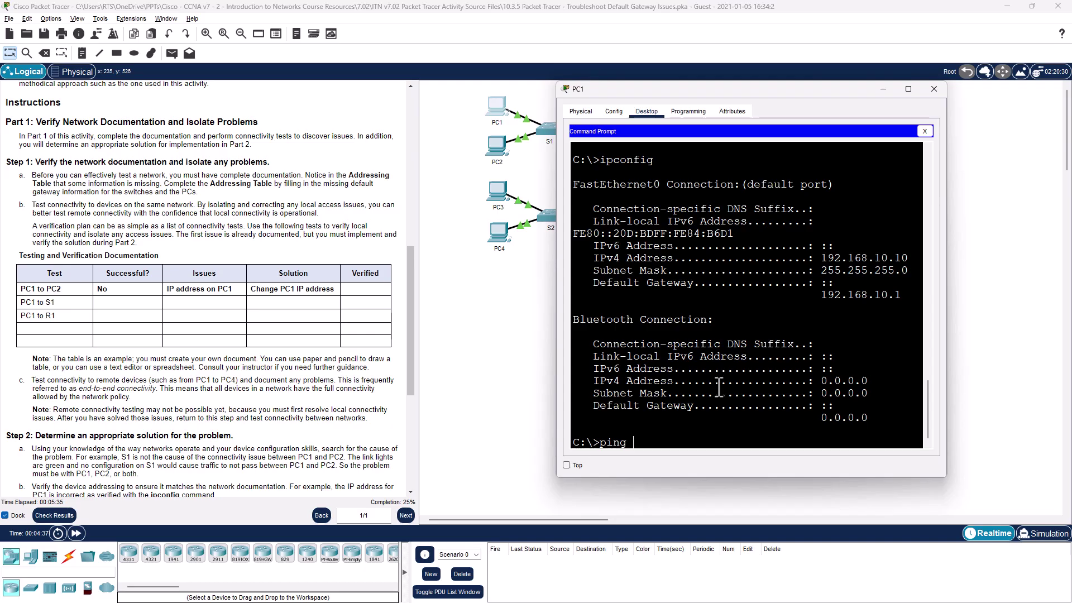
type(" 192.168.11.11")
key("Return")
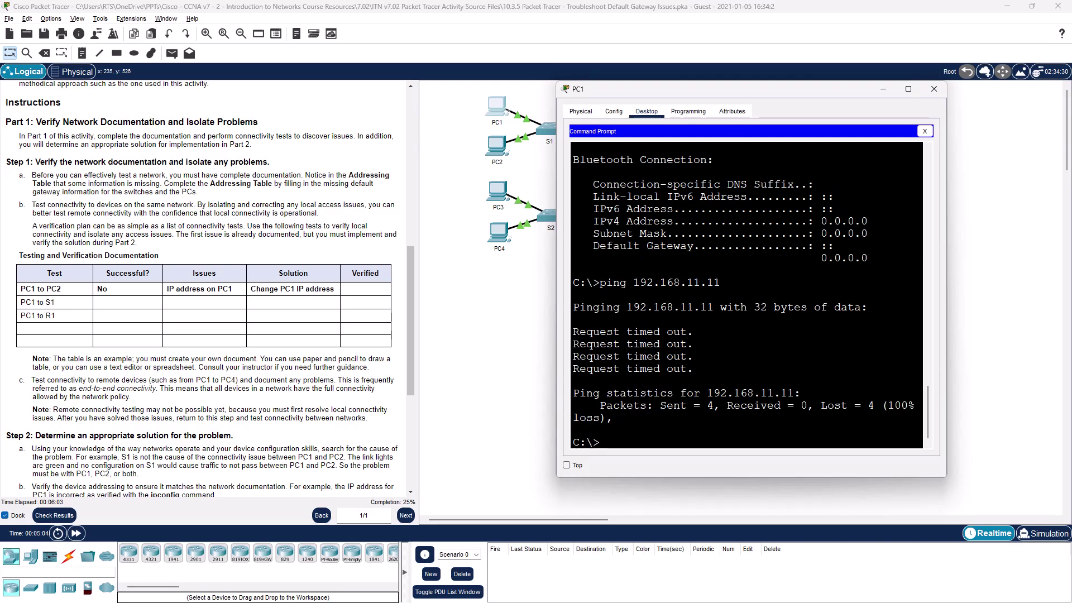
Ping R1's 192.168.11.1 interface from PC1, which replies with 0% loss.
key("Up")
key("Return")
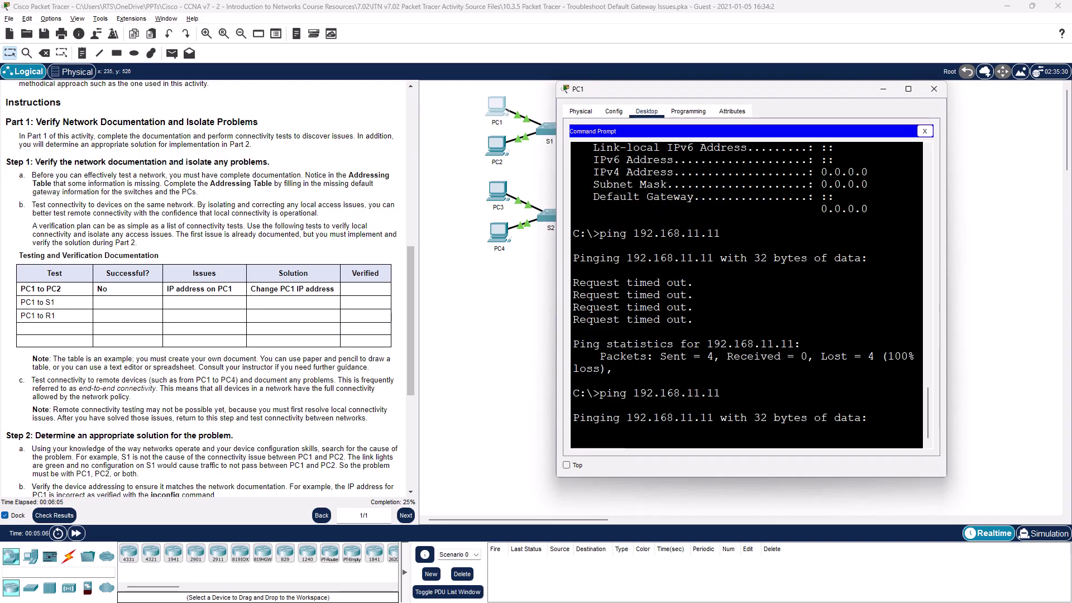
key("ctrl+c")
key("Up")
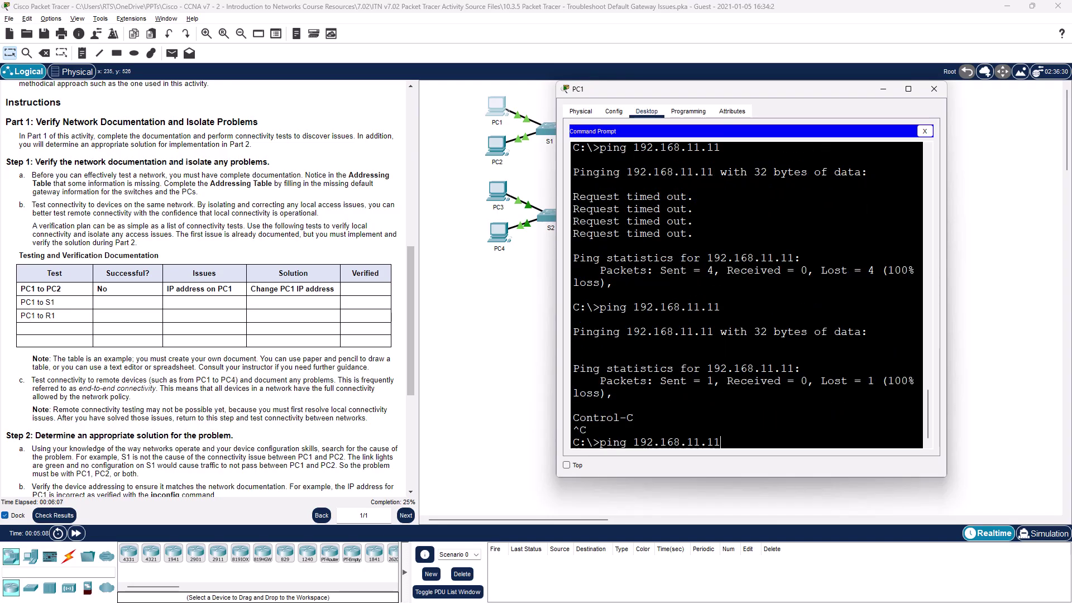
scroll(232, 225, "up", 10)
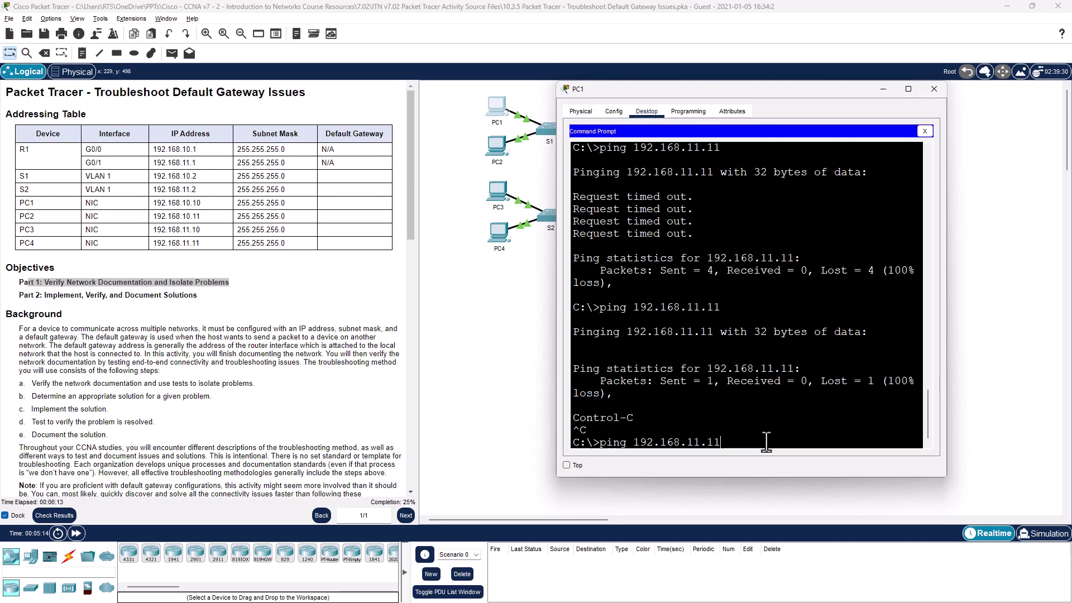
key("BackSpace")
key("Return")
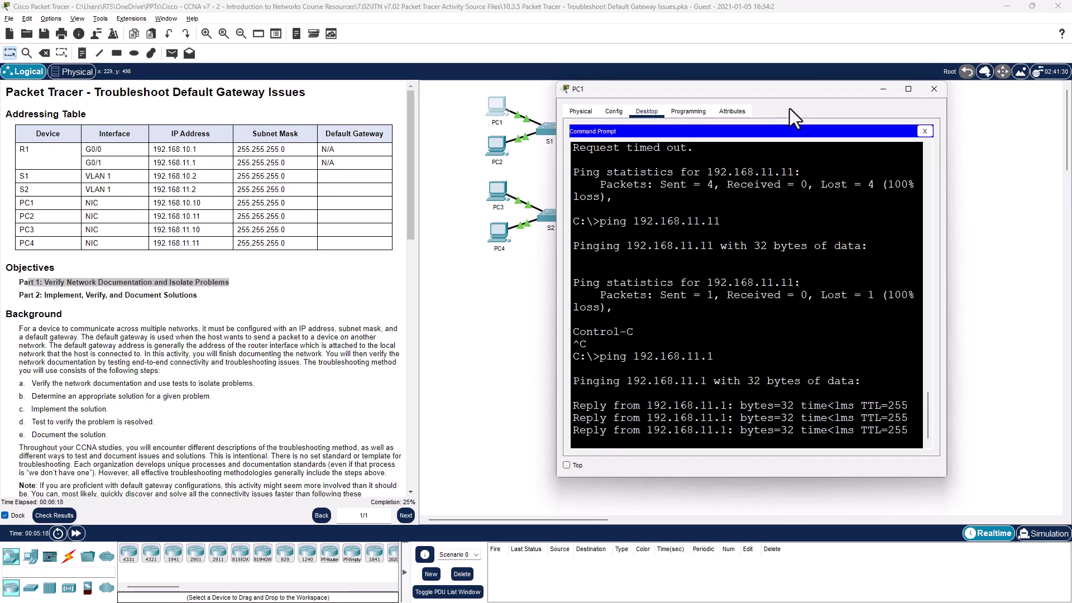
left_click_drag(784, 88, 753, 259)
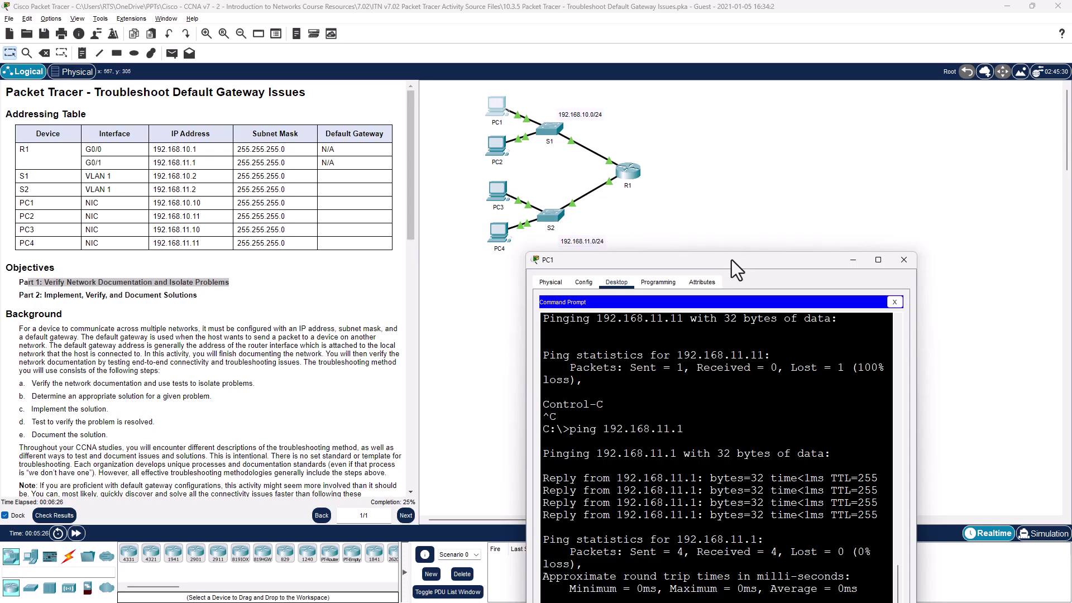
left_click_drag(732, 260, 736, 145)
Ping S2 at 192.168.11.2 from PC1, which times out completely.
key("Up")
key("BackSpace")
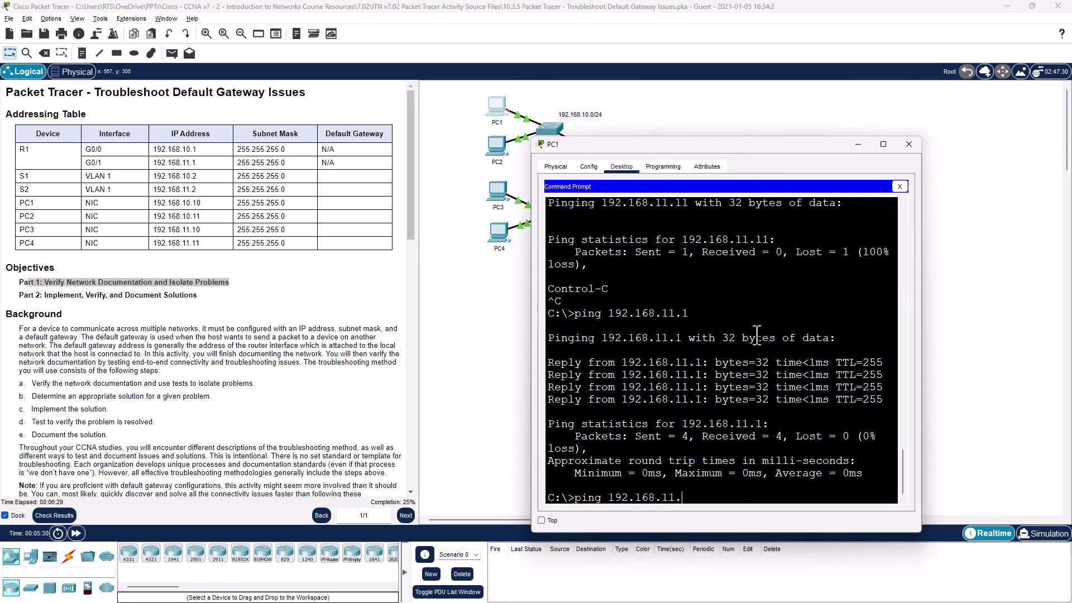
type("2")
key("Return")
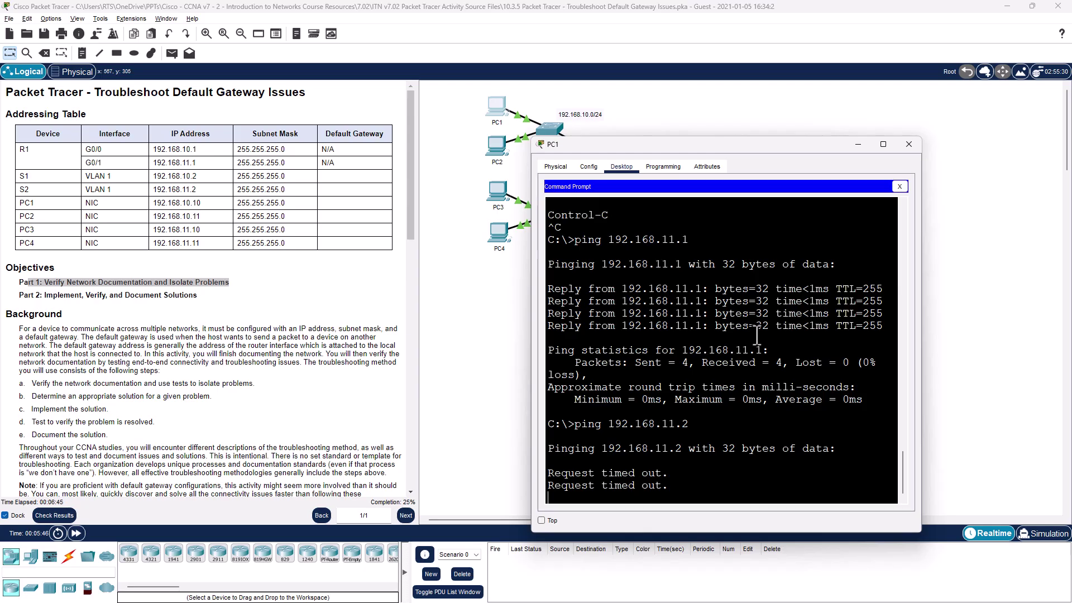
scroll(248, 302, "down", 12)
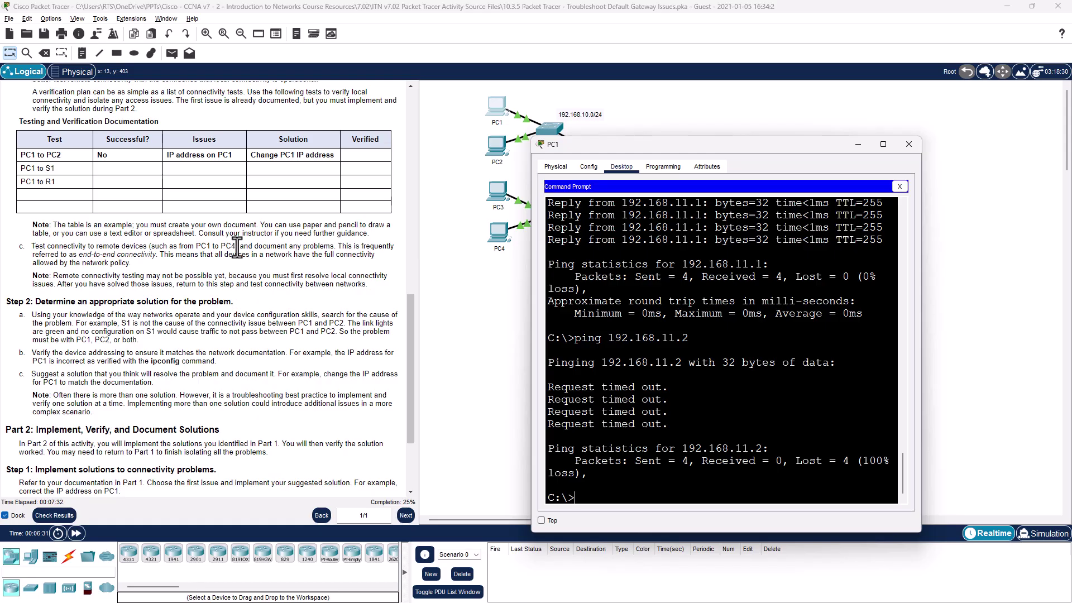
scroll(273, 271, "down", 3)
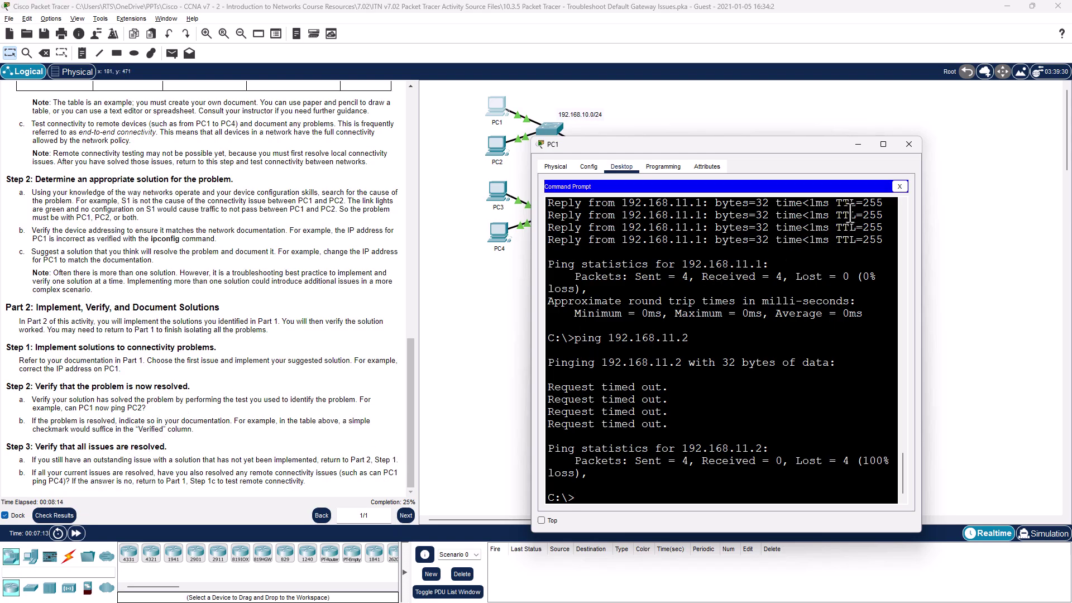
Close PC1's device window to reveal the full topology.
left_click(909, 144)
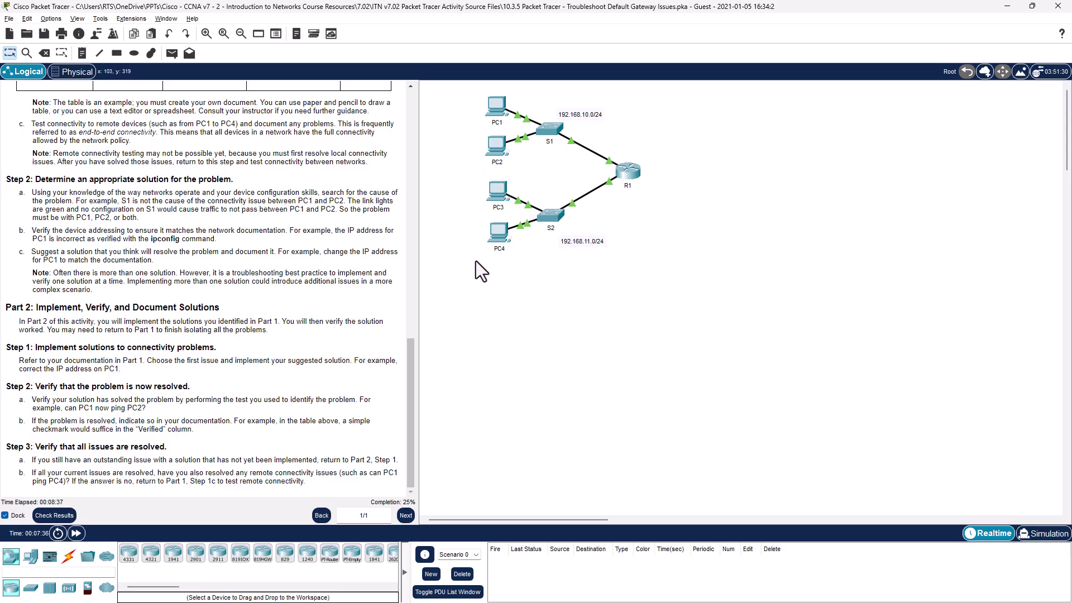
Open the Command Prompt on PC3.
left_click(504, 189)
left_click(503, 162)
left_click(468, 162)
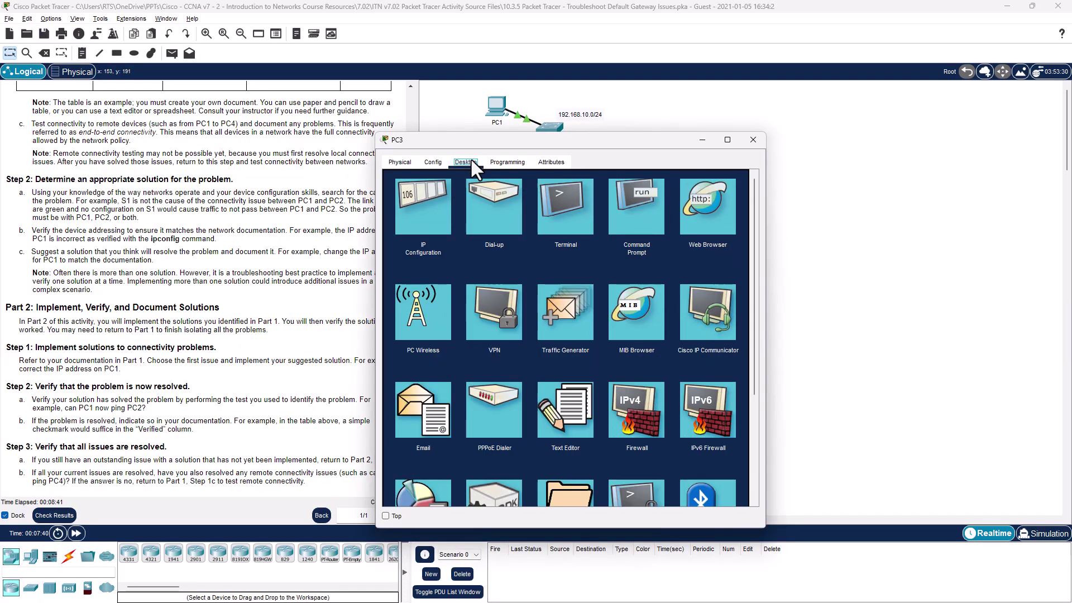
left_click(642, 212)
scroll(186, 209, "up", 5)
scroll(186, 210, "up", 15)
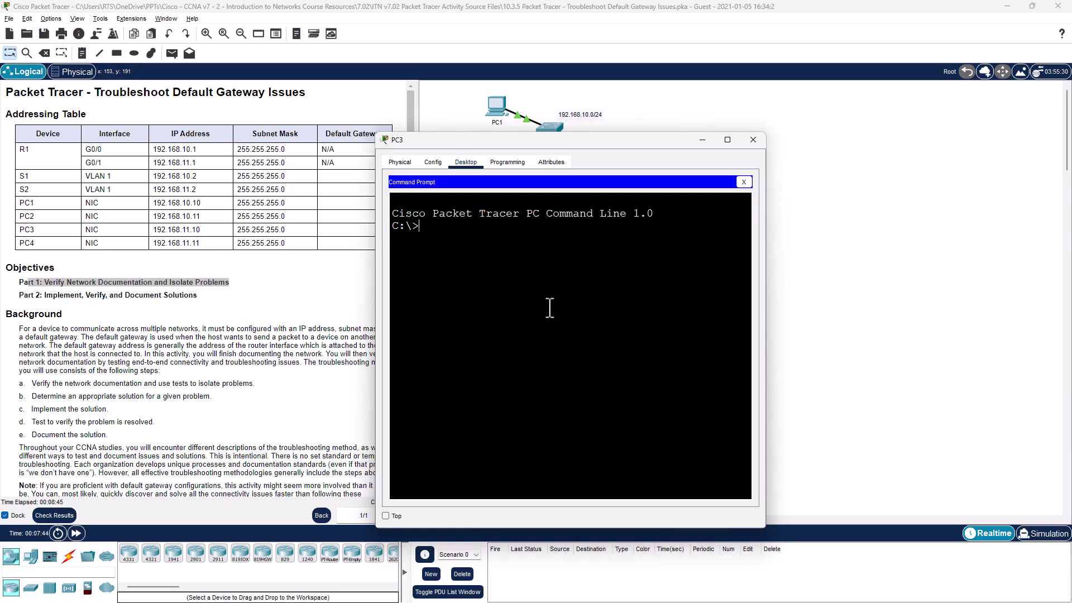
Ping PC4 at 192.168.11.11 (replies) and S2 at 192.168.11.2 (times out) from PC3.
type("ping 192.168.11.11")
key("Return")
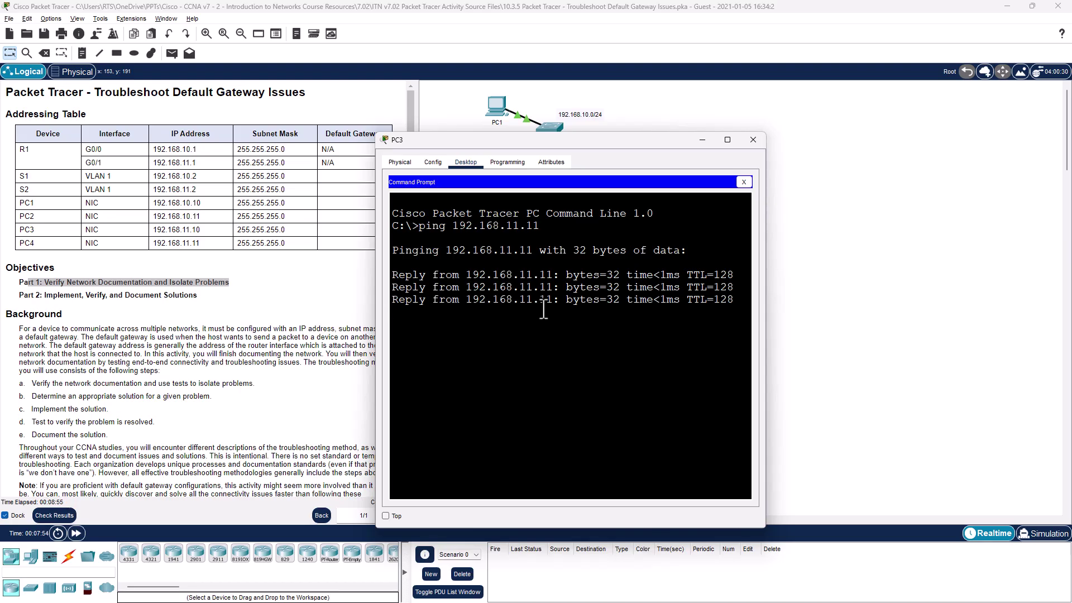
key("Up")
key("BackSpace")
key("BackSpace")
type("2")
key("Return")
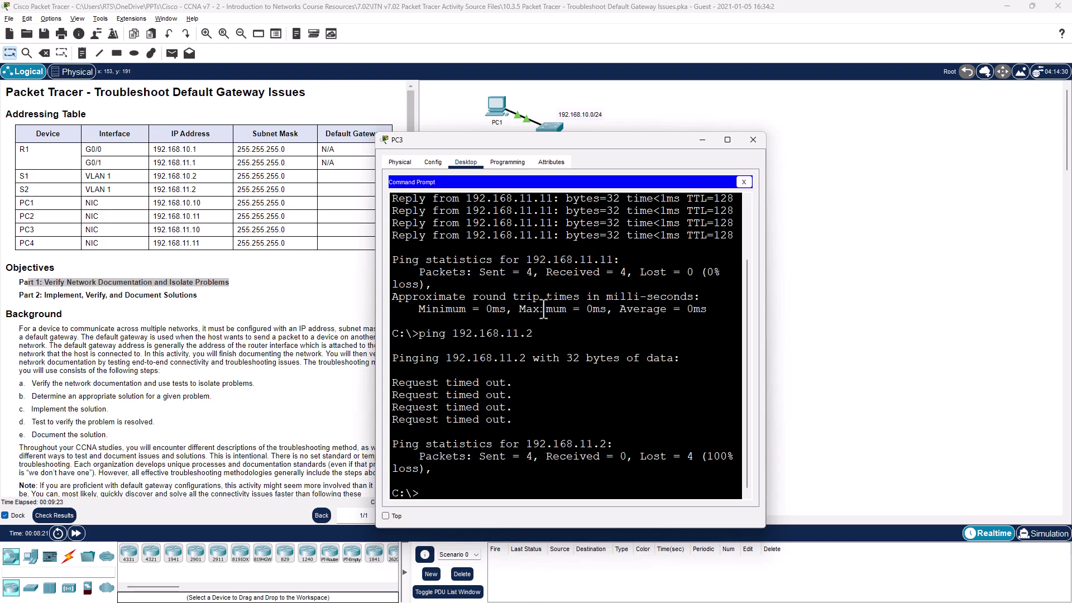
Close PC3 and open S2's CLI in an enlarged window.
left_click(753, 140)
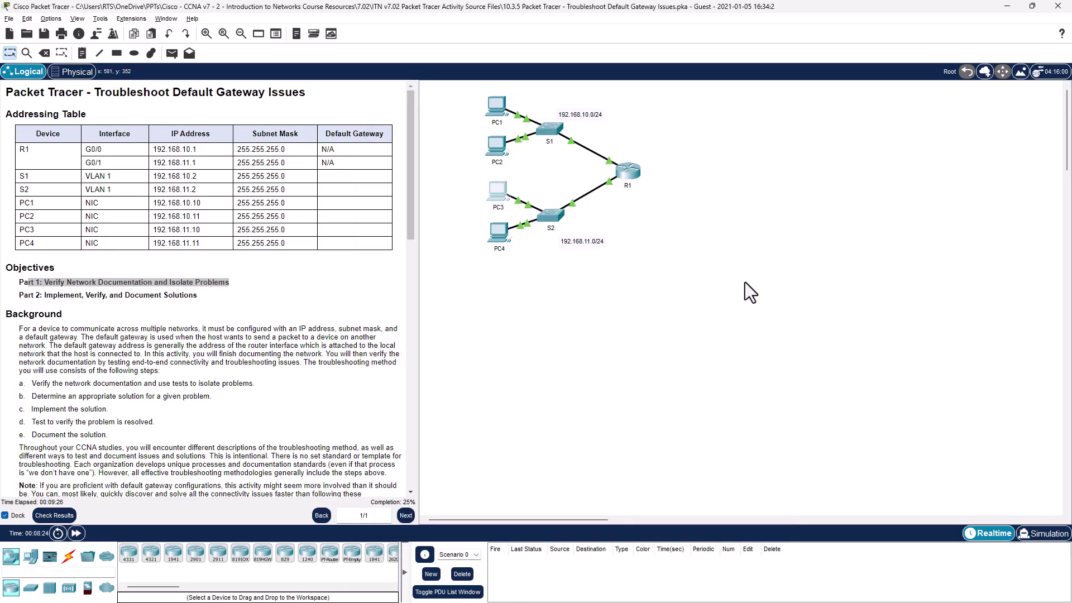
left_click(549, 218)
left_click(459, 161)
left_click_drag(640, 144, 605, 55)
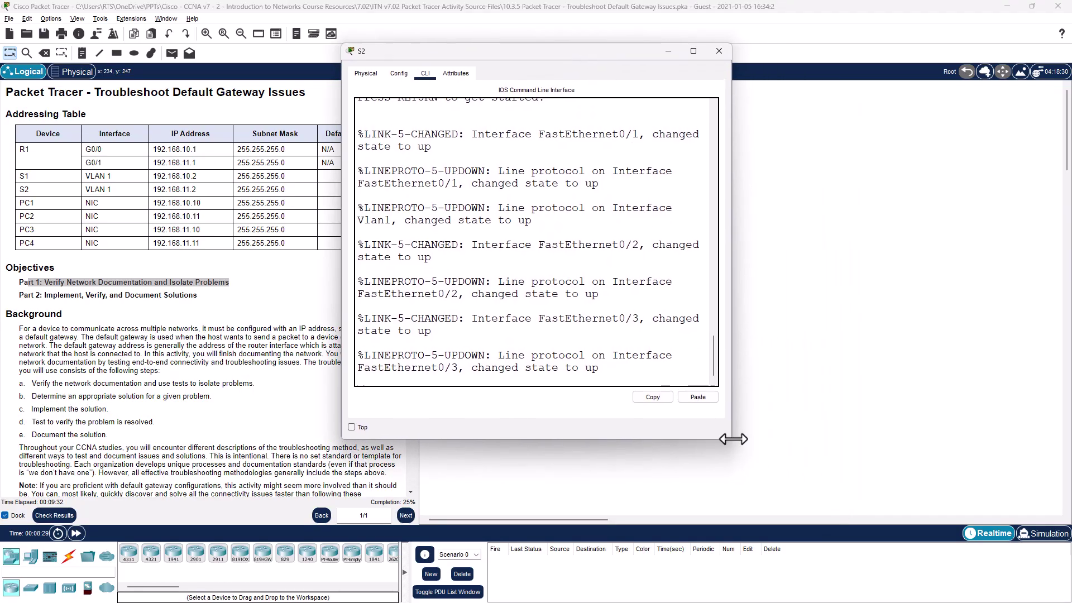
left_click_drag(731, 439, 981, 439)
Enter enable mode on S2 and run show ip int brief, noting Vlan1 has no address.
key("Return")
key("Return")
key("Return")
key("Return")
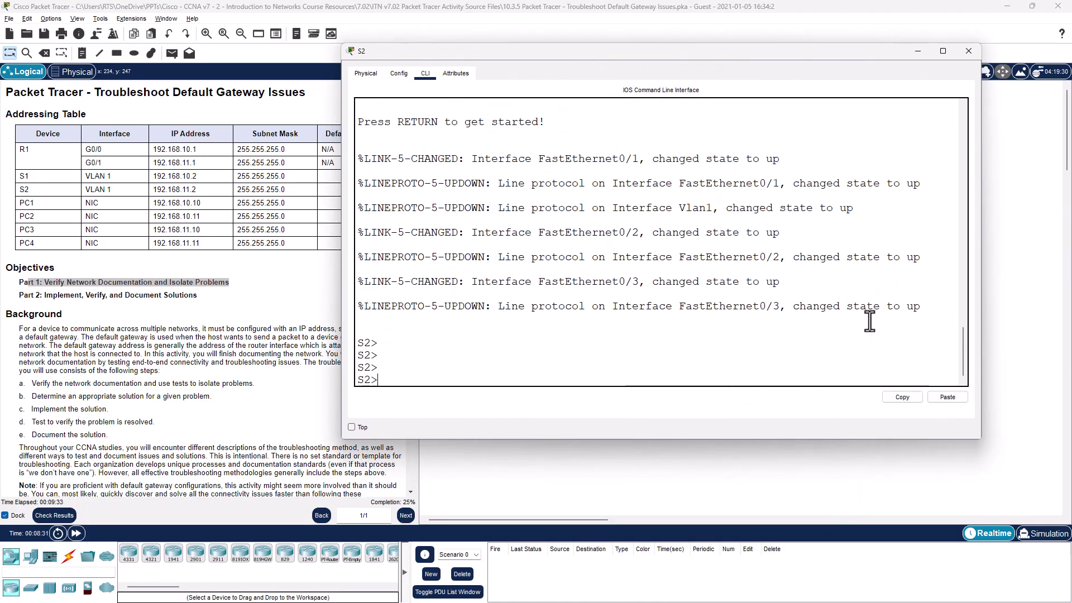
type("en")
key("Return")
type("show ip int brief")
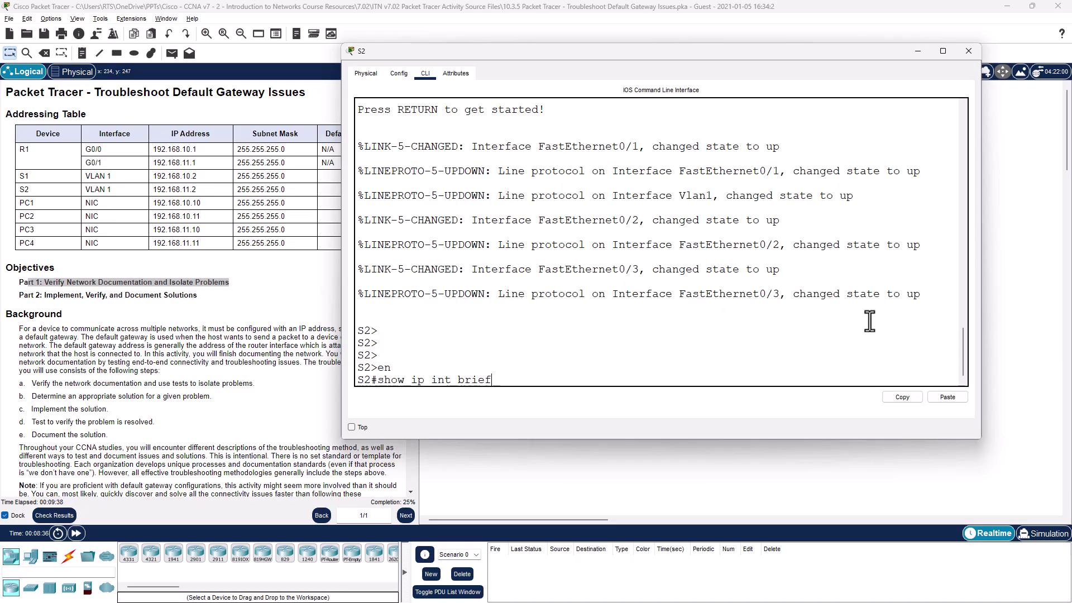
key("Return")
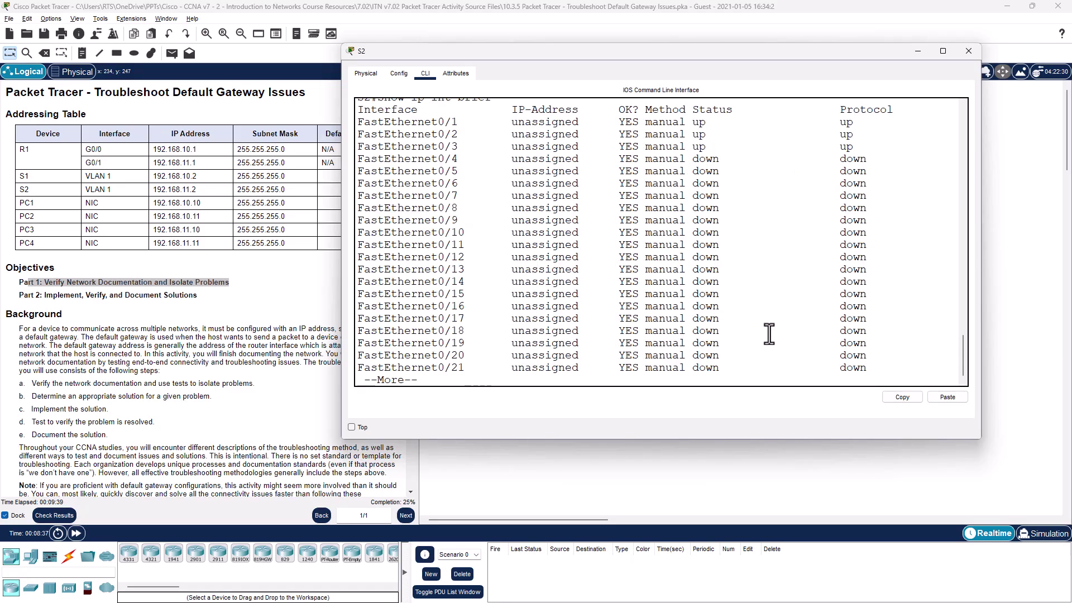
scroll(737, 362, "up", 3)
scroll(737, 362, "down", 3)
key("space")
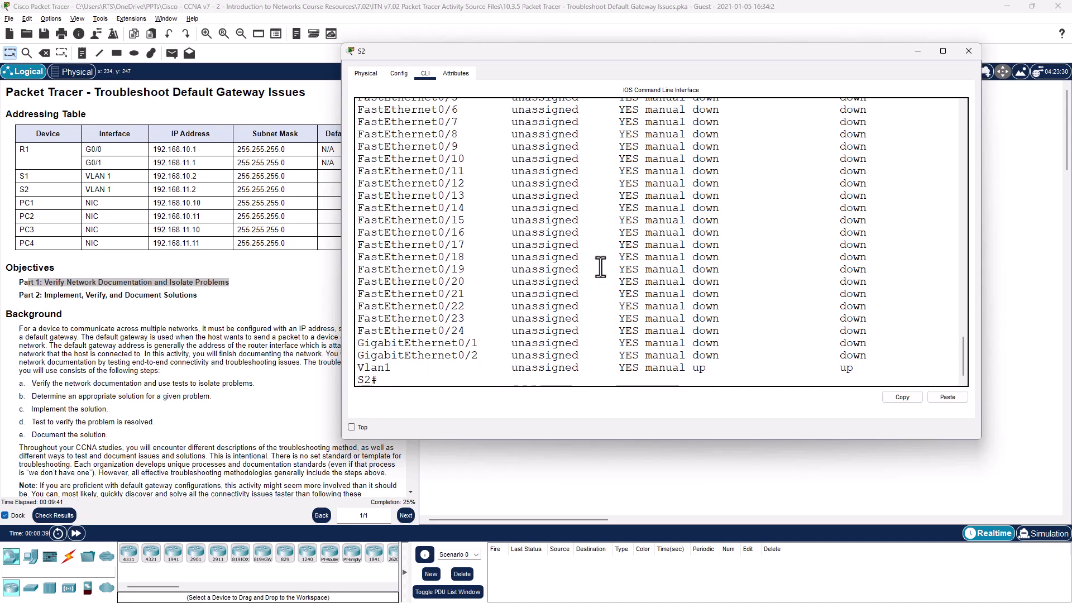
scroll(600, 267, "up", 4)
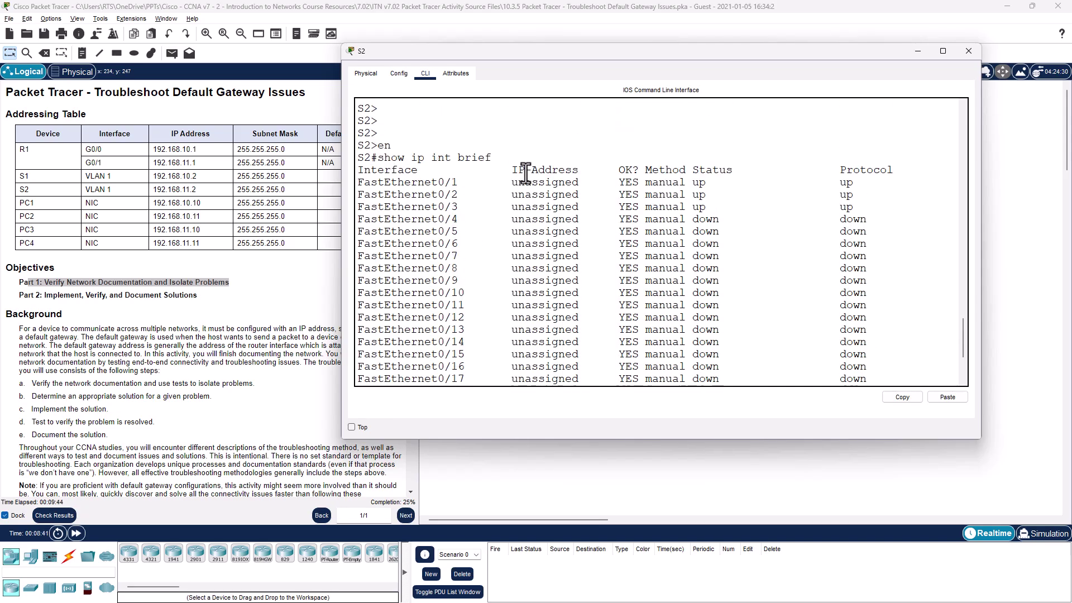
scroll(527, 175, "down", 4)
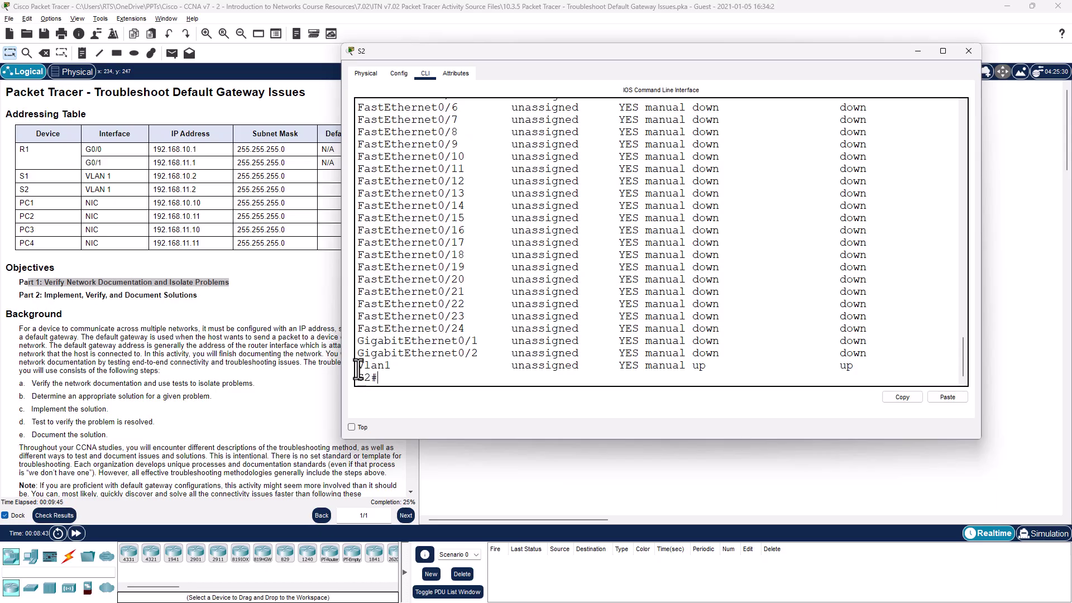
left_click_drag(358, 366, 904, 370)
left_click(899, 364)
Assign interface vlan 1 the address 192.168.11.2 255.255.255.0 and enable it with no shutdown.
type("conf t")
key("Return")
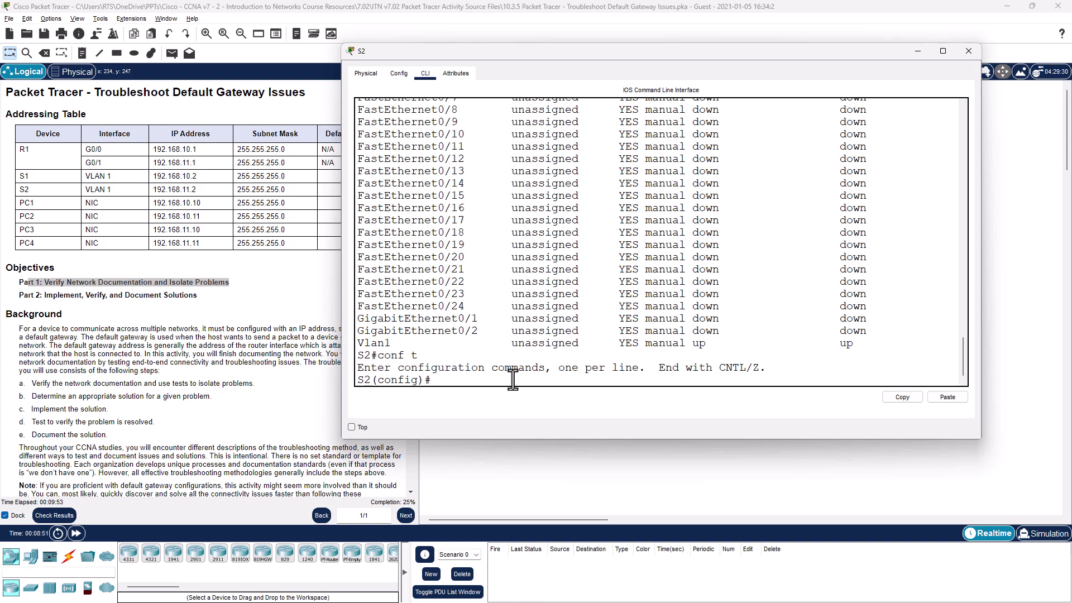
key("Return")
key("Return")
type("int vl")
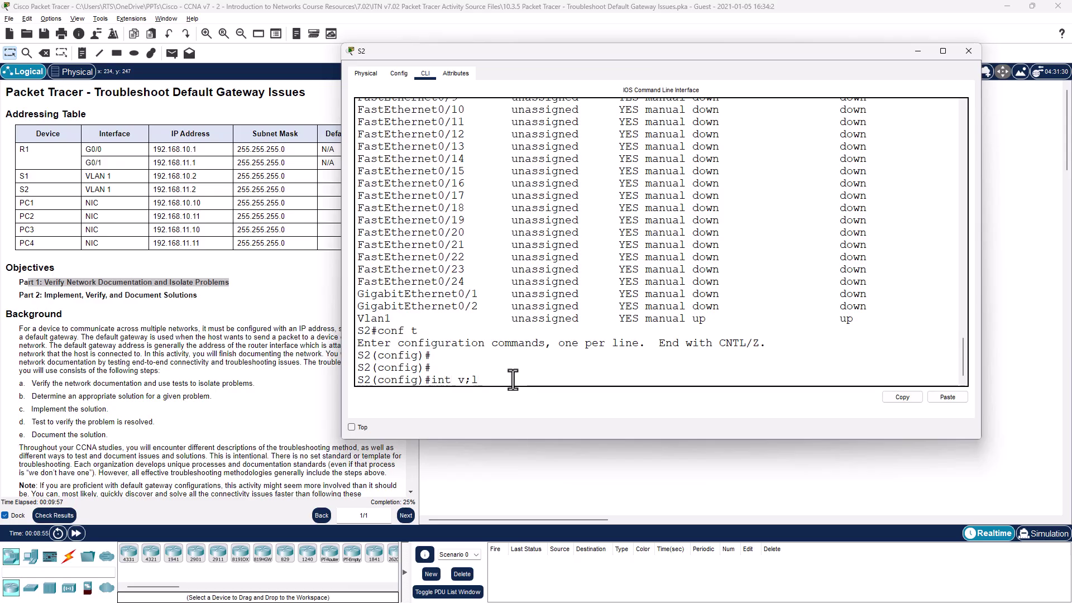
type("an 1")
key("Return")
type("ip a")
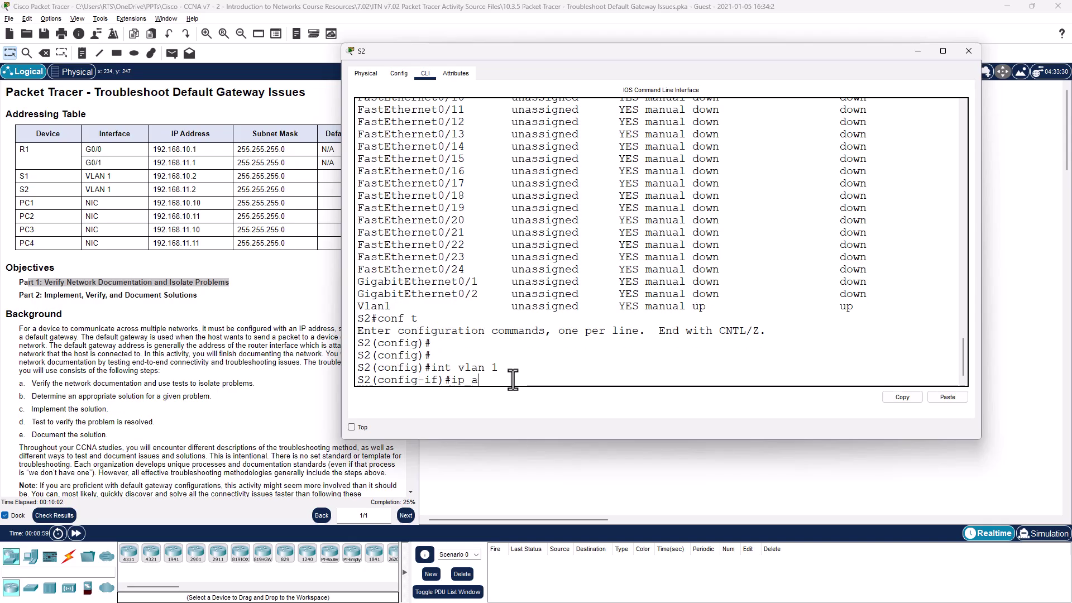
type("dd 192.168.")
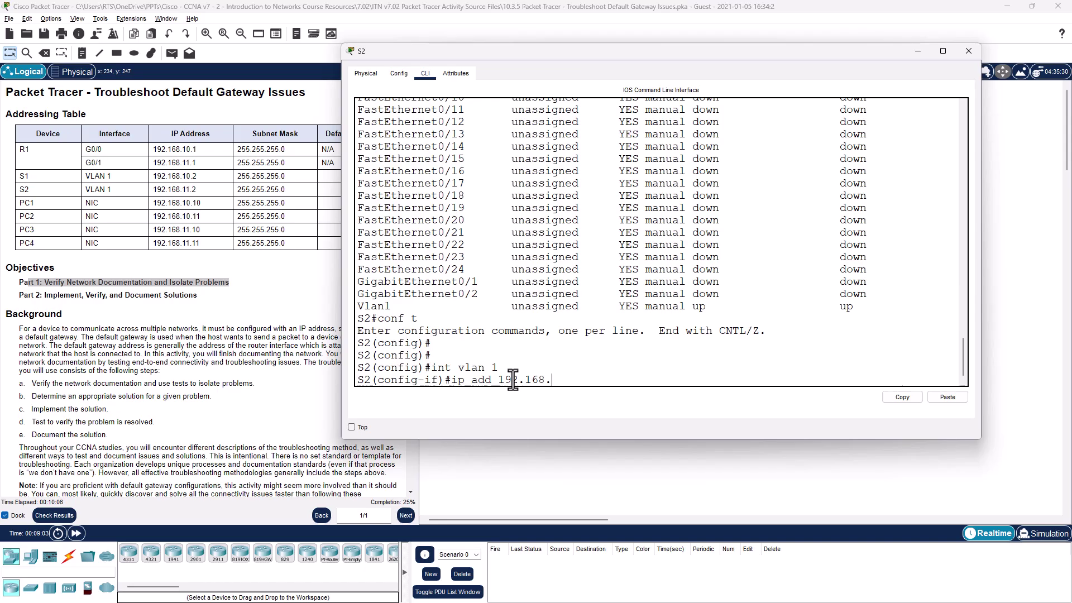
type("11.2 255.255.255.0")
key("Return")
type("no sh")
key("Return")
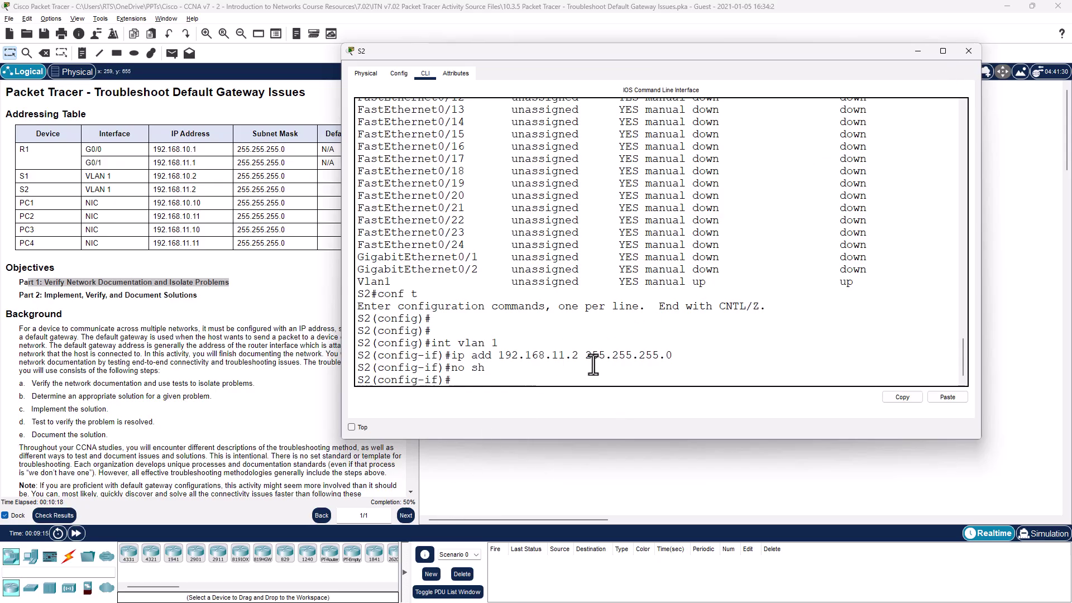
Rerun PC3's ping to S2 at 192.168.11.2, now getting 3 of 4 replies.
left_click(965, 51)
double_click(498, 200)
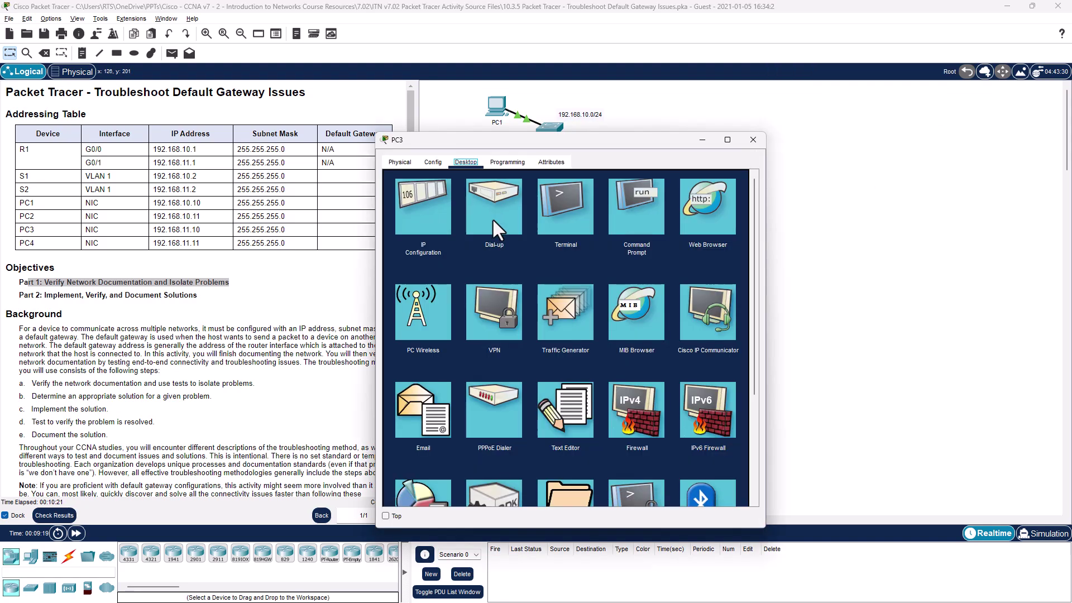
left_click(610, 302)
left_click(744, 181)
left_click(642, 211)
key("Return")
key("Return")
key("Return")
key("Up")
key("Return")
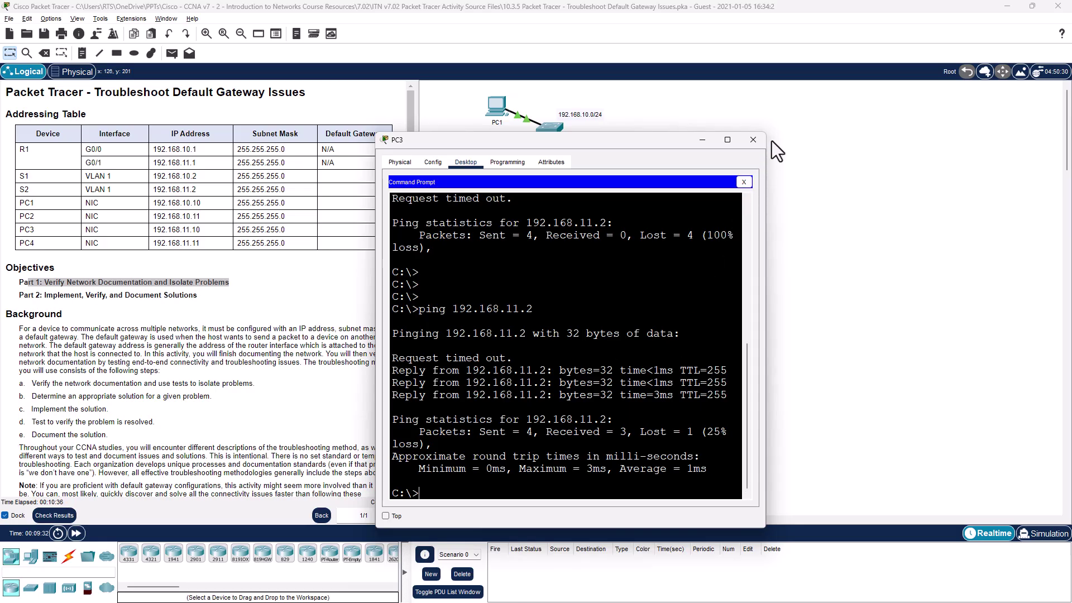
Ping PC4 at 192.168.11.11 from PC1's command prompt.
left_click(753, 140)
left_click(495, 108)
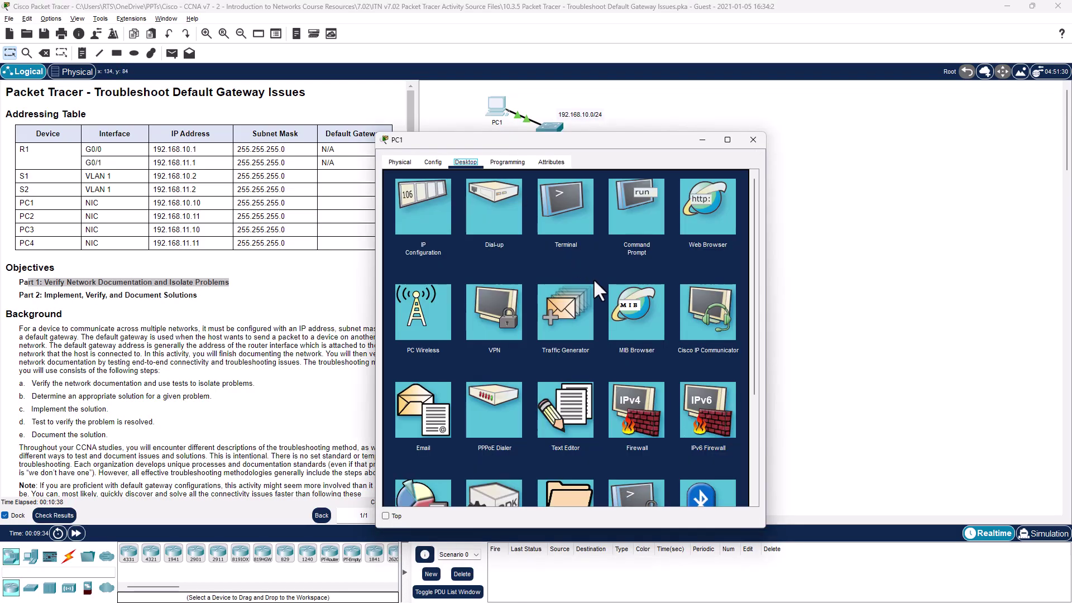
left_click(637, 207)
key("Return")
key("Return")
key("Return")
key("Return")
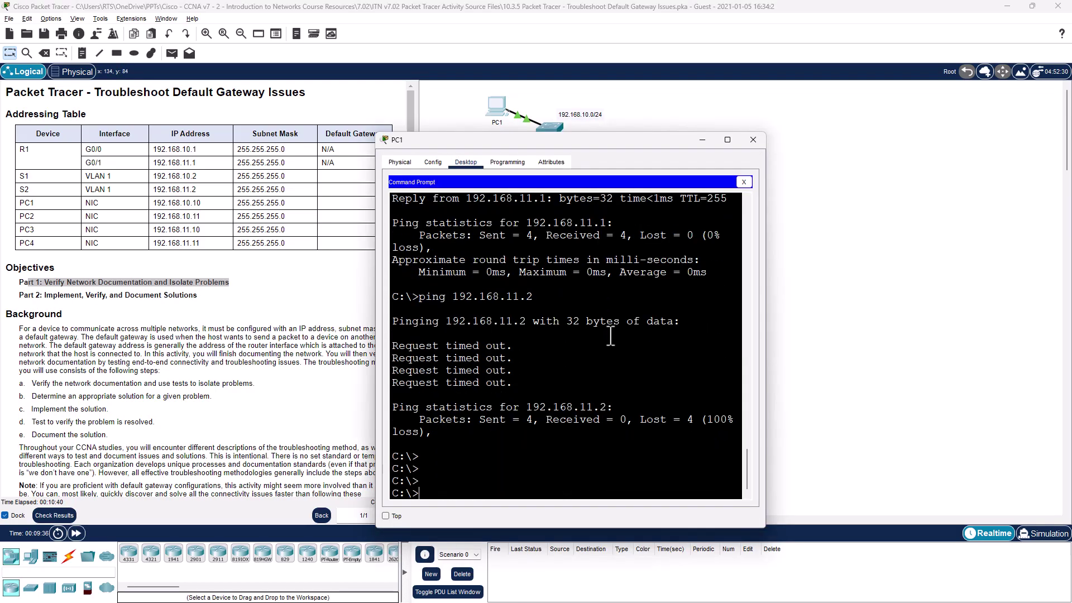
key("Up")
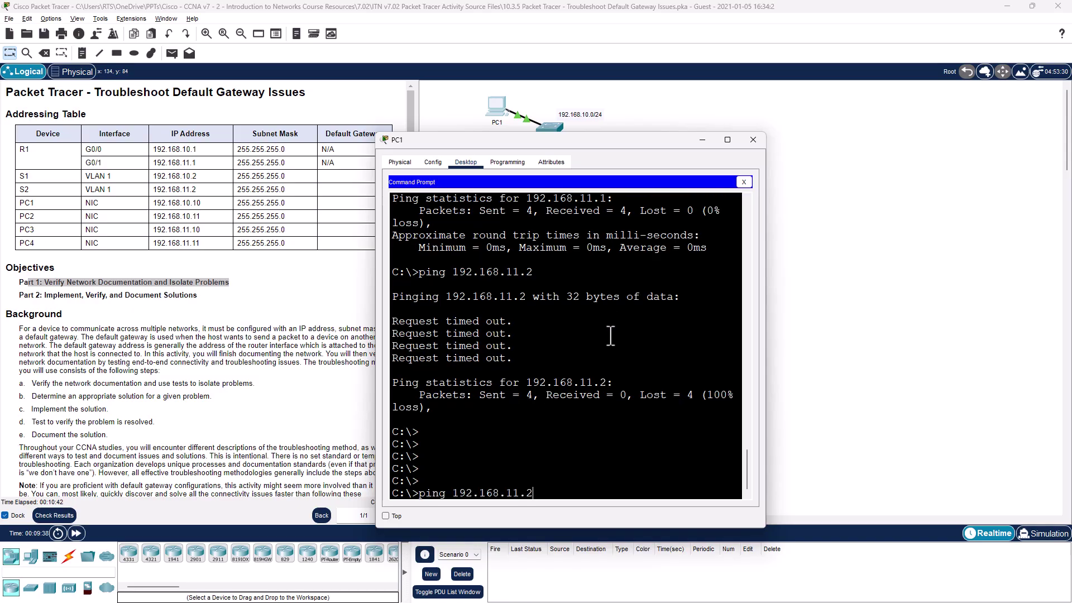
type("11")
key("Return")
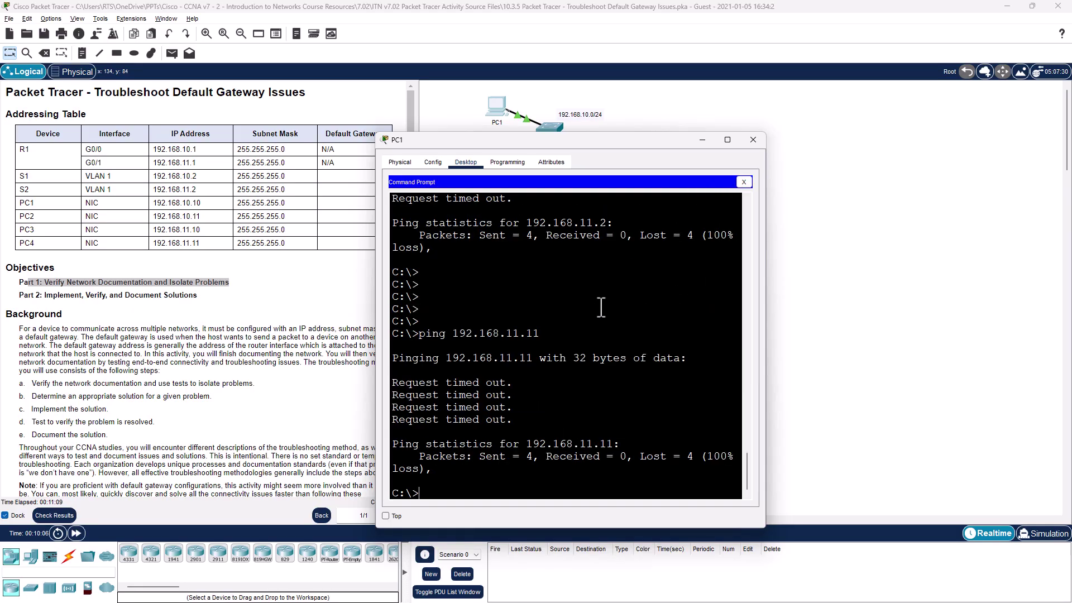
Ping S2 at 192.168.11.2 from PC1 twice until it replies with 0% loss.
key("Up")
key("BackSpace")
key("BackSpace")
type("2")
key("Return")
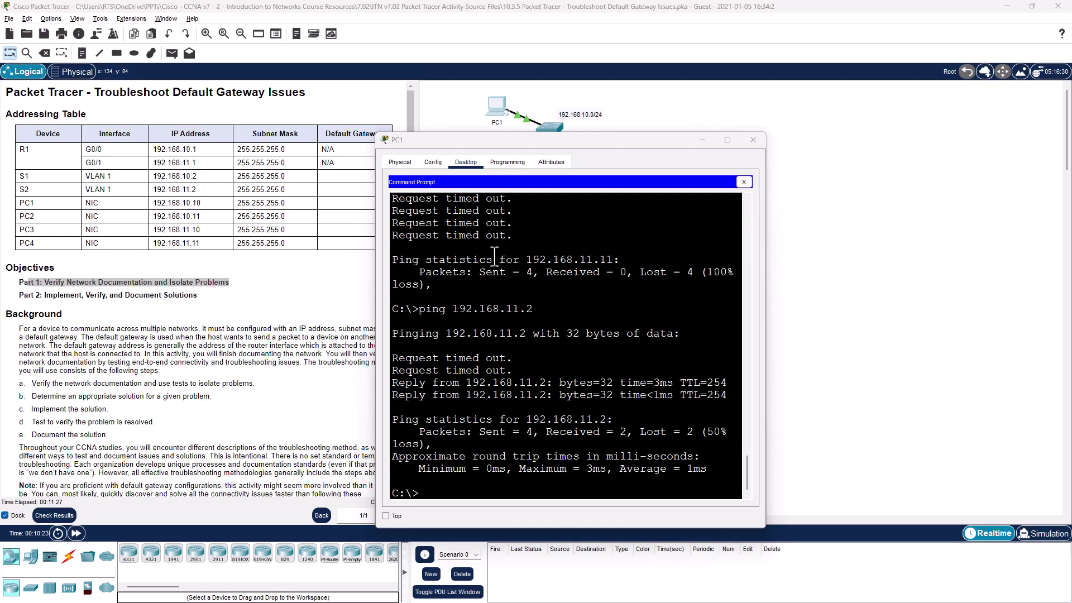
key("Up")
key("Return")
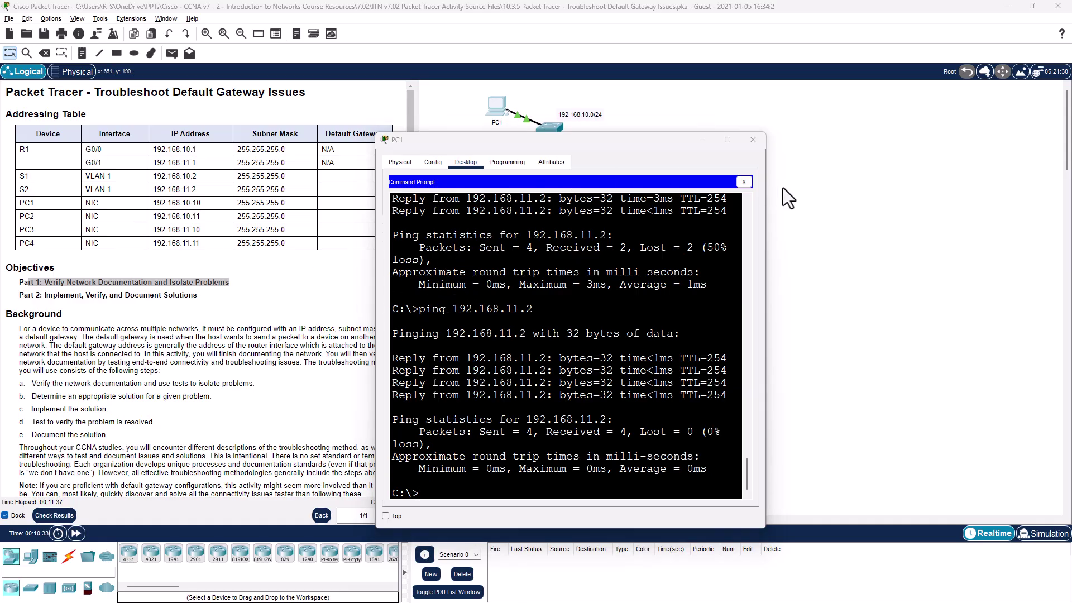
left_click(753, 140)
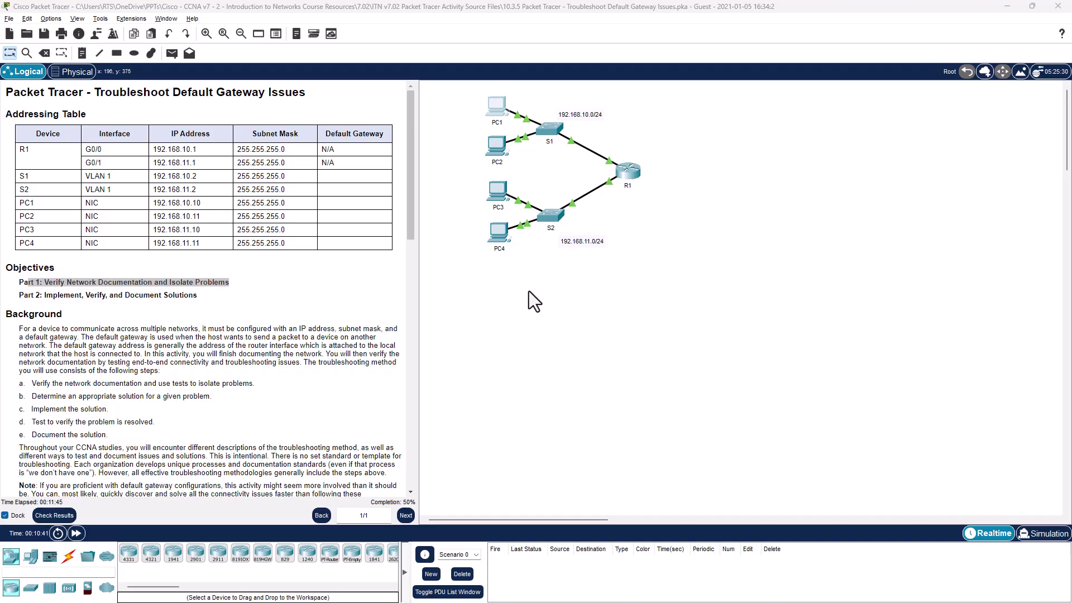
Run ping 192.168.11.11 twice from R1's CLI, reaching PC4 with 100% success.
left_click(629, 175)
left_click(458, 163)
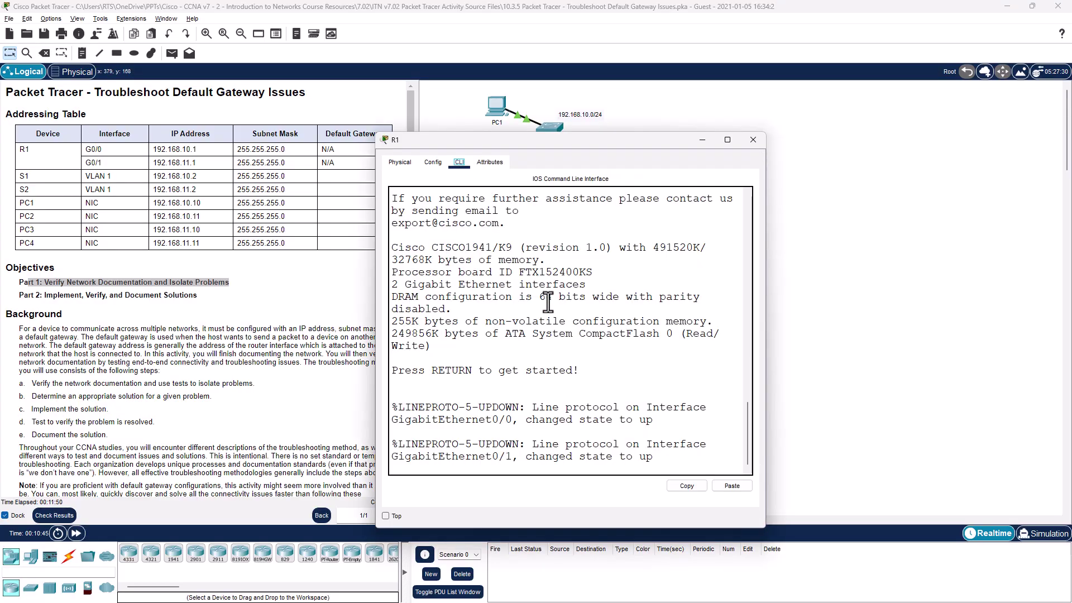
key("Return")
key("Return")
type("ping 192.168.11.11")
key("Return")
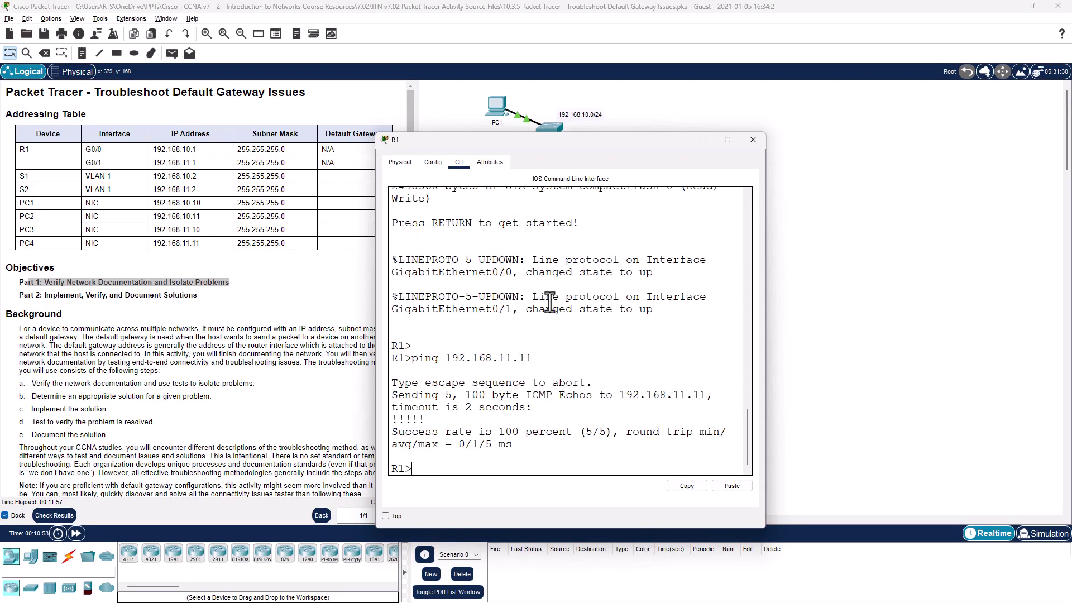
key("Up")
key("Return")
left_click(752, 139)
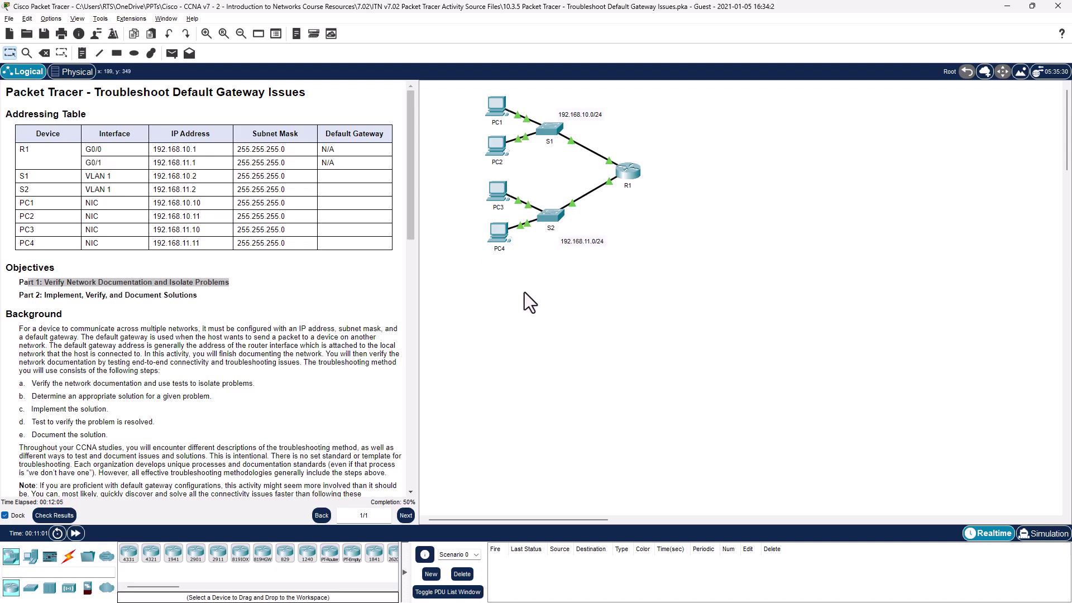
Run ipconfig on PC4 to reveal its wrong 192.168.1.1 default gateway.
left_click(497, 234)
left_click(512, 159)
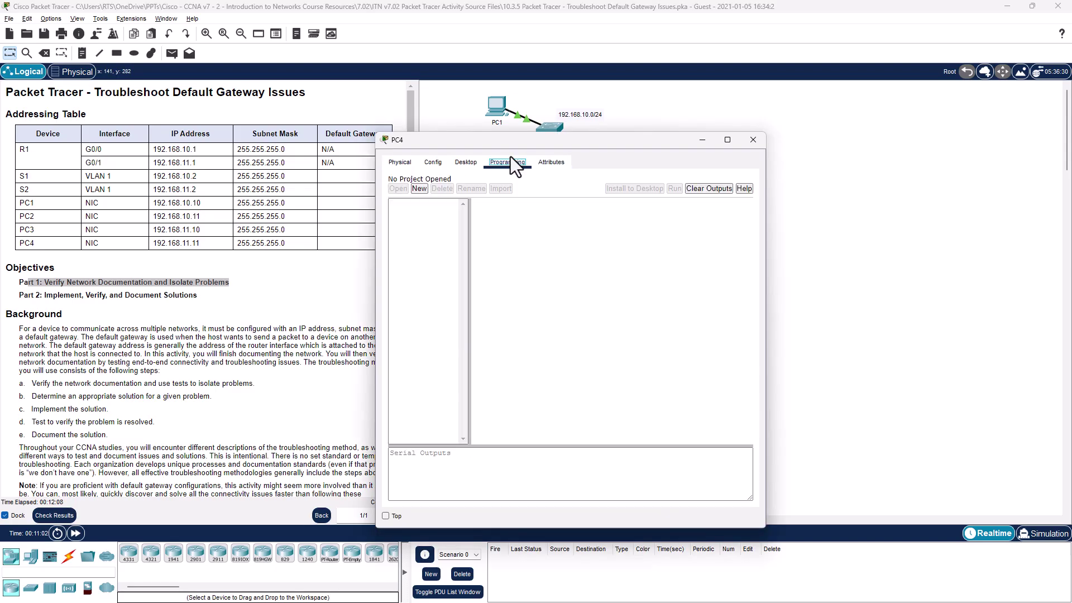
left_click(466, 162)
left_click(652, 213)
left_click_drag(682, 141, 793, 112)
type("ipconfig")
key("Return")
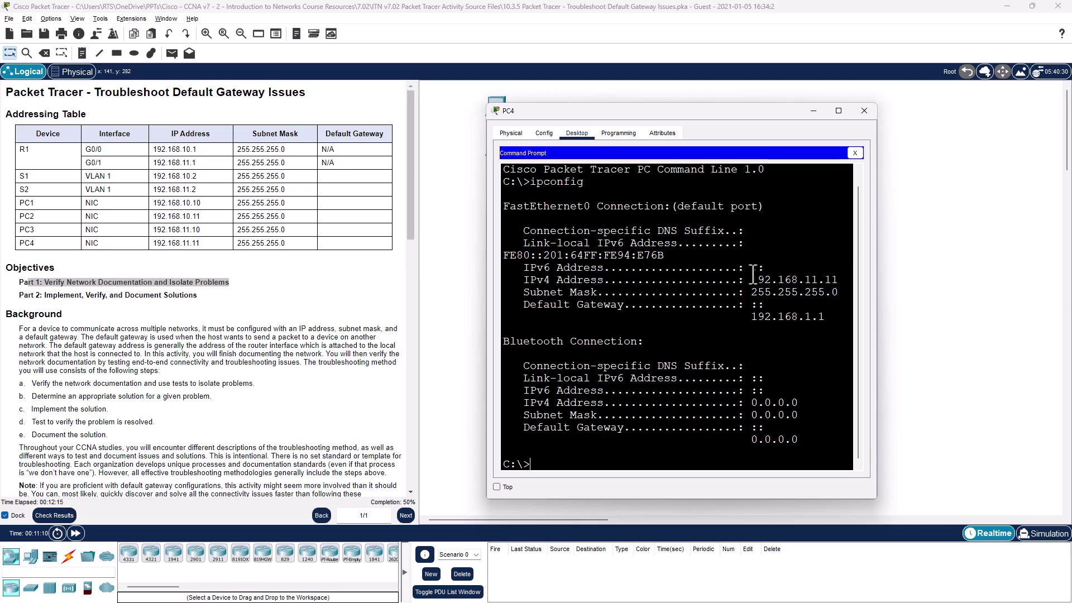
left_click_drag(751, 281, 821, 328)
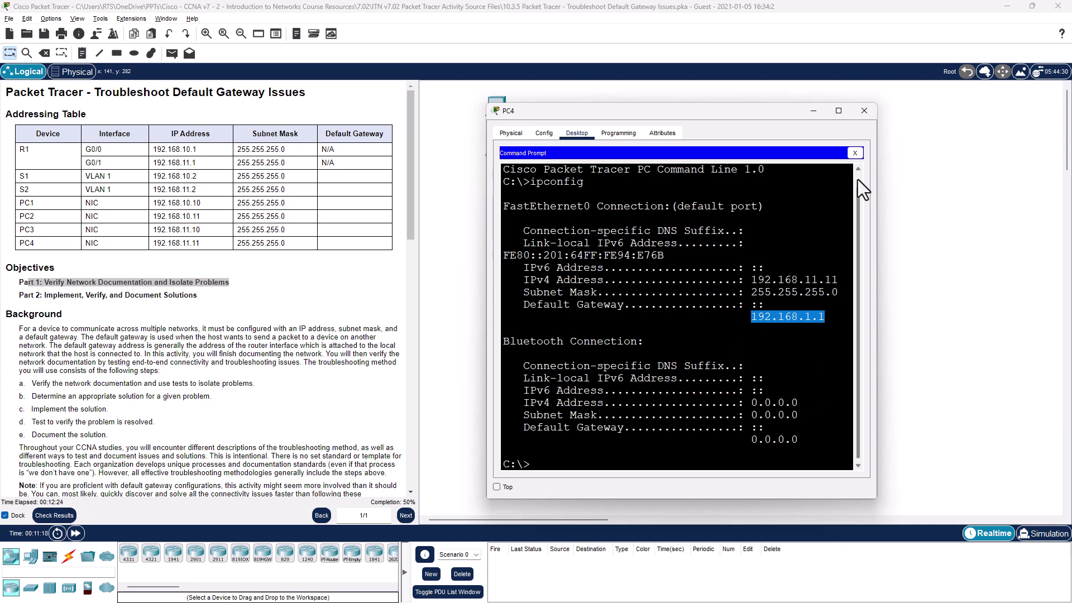
left_click(855, 152)
Change PC4's default gateway to 192.168.11.1 in IP Configuration.
left_click(524, 173)
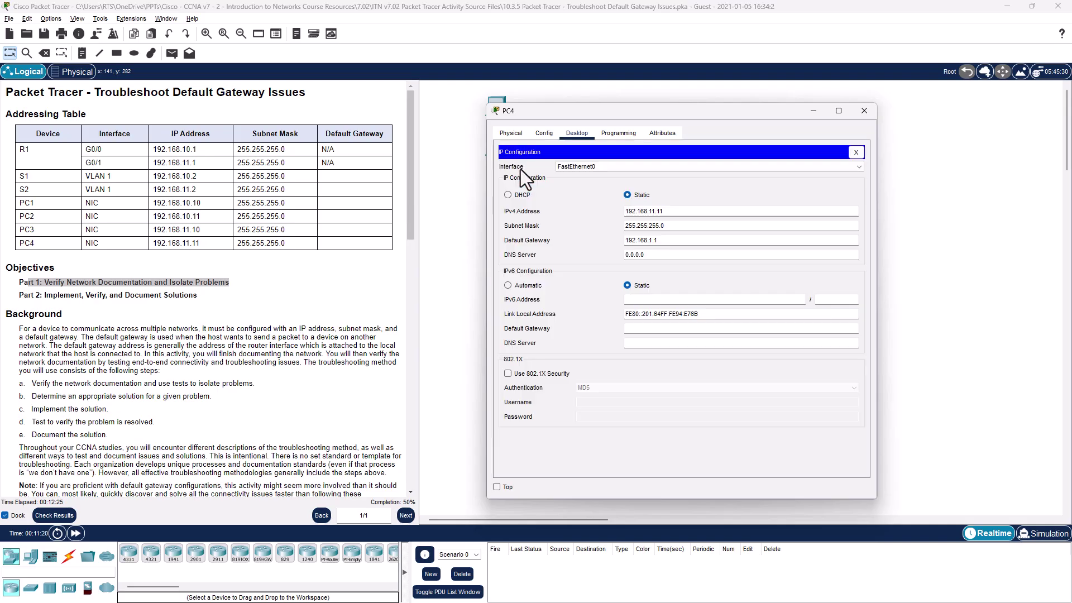
left_click(652, 240)
type("1")
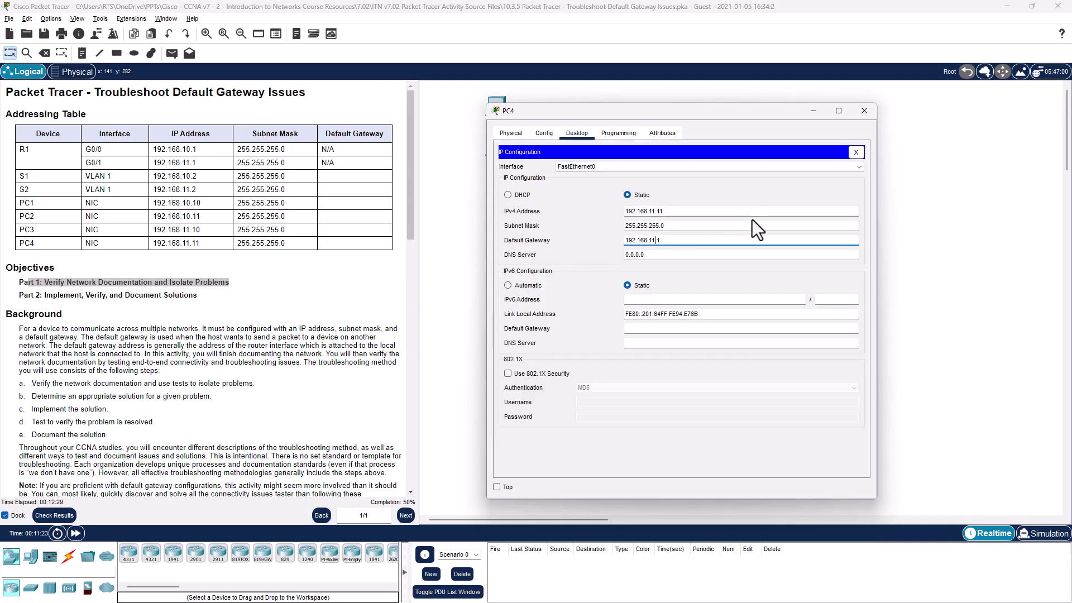
left_click(855, 153)
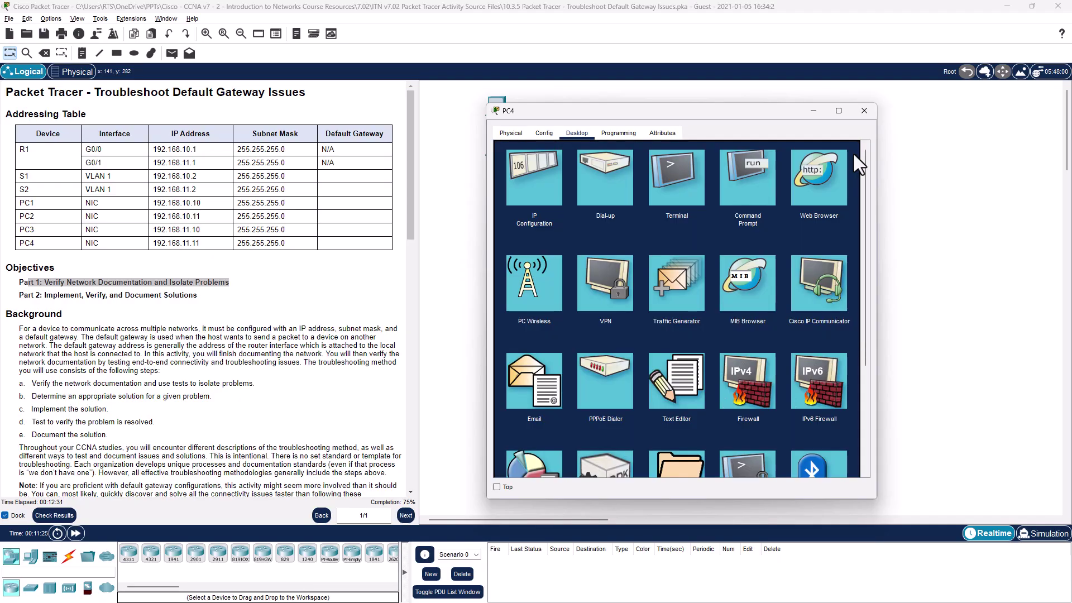
left_click(863, 112)
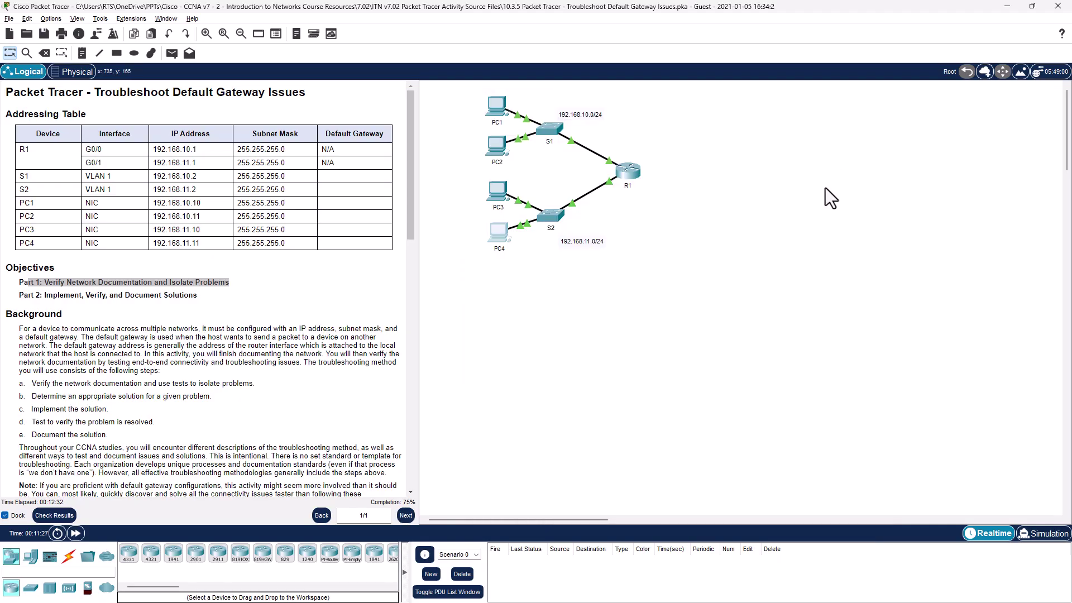
Rerun ping 192.168.11.2 from PC1, receiving all four replies.
left_click(495, 109)
left_click(641, 215)
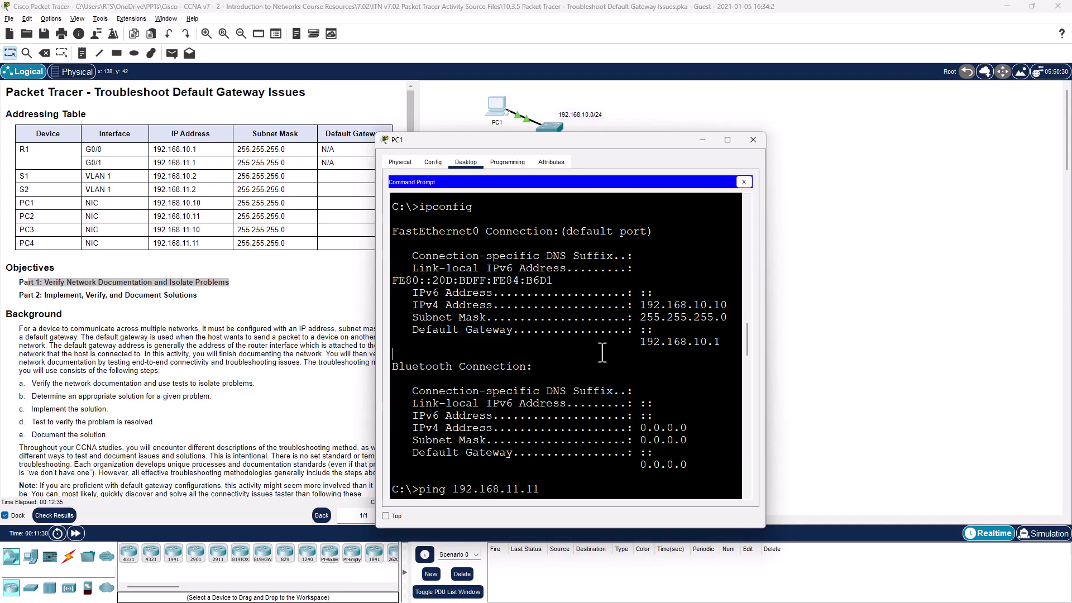
scroll(601, 352, "down", 10)
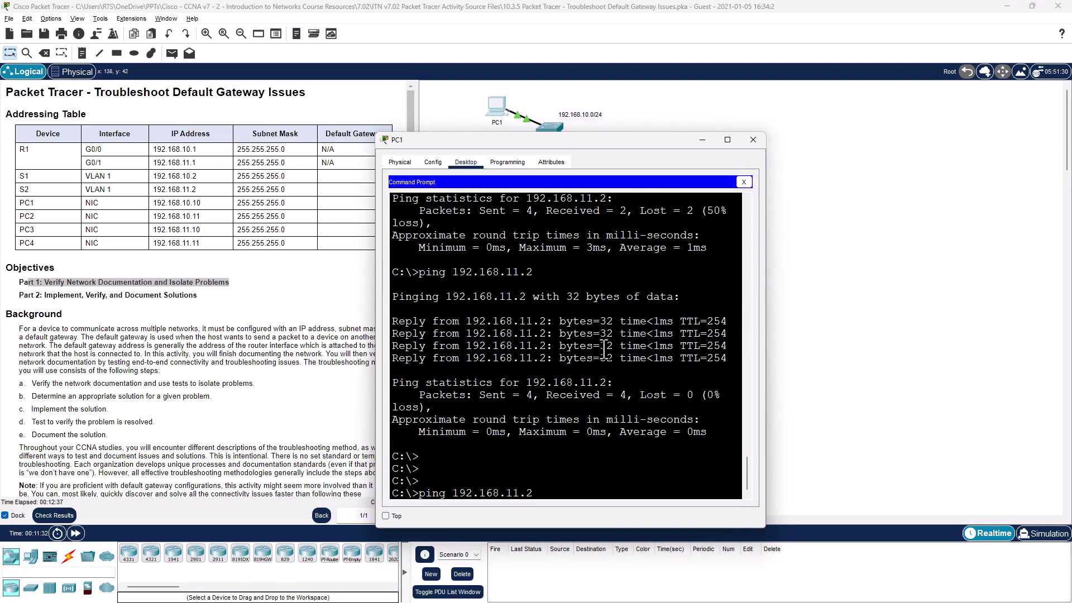
key("Return")
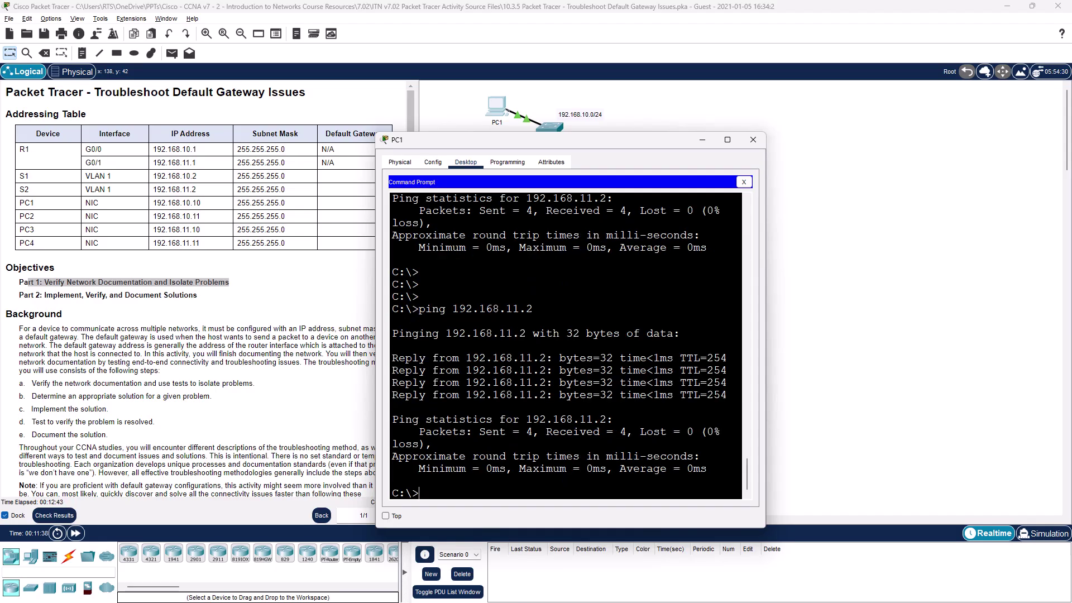
Ping PC1 at 192.168.10.10 from PC4's command prompt.
left_click(752, 137)
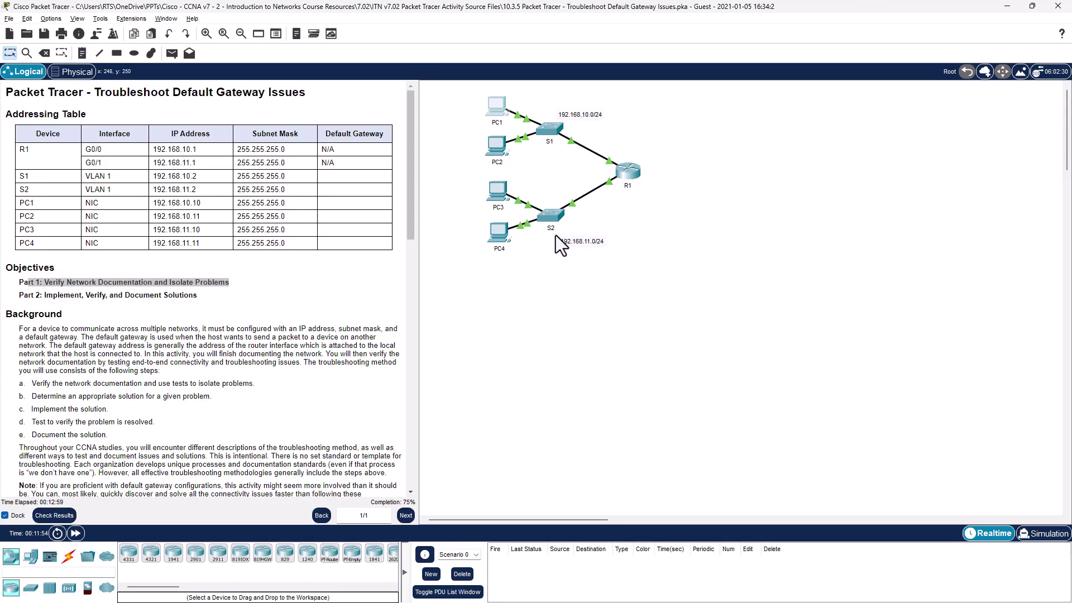
left_click(497, 234)
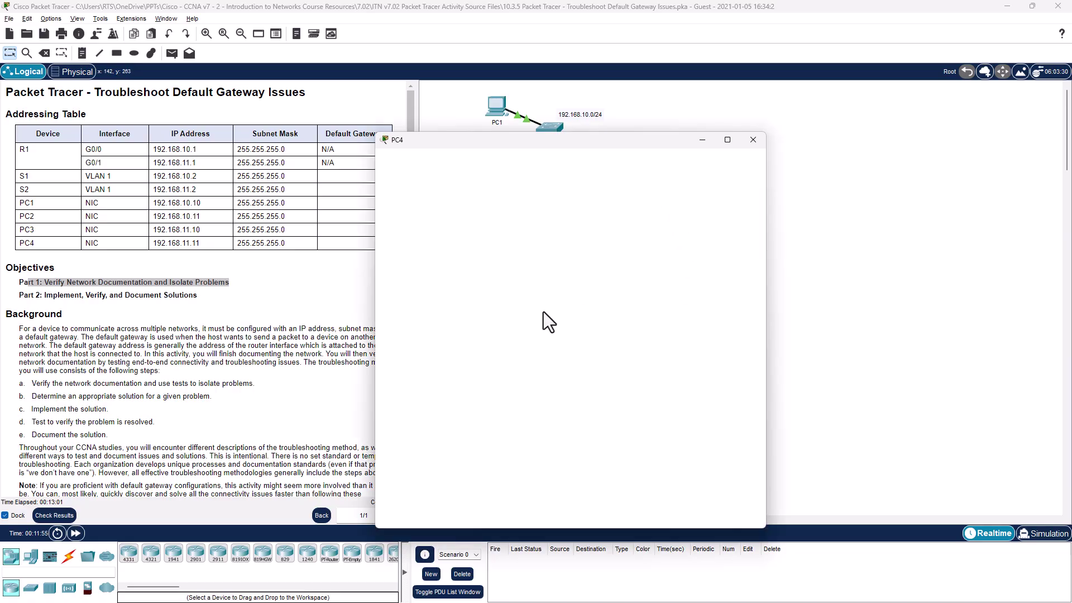
left_click(649, 244)
left_click_drag(655, 140, 887, 109)
key("Return")
key("Return")
key("Return")
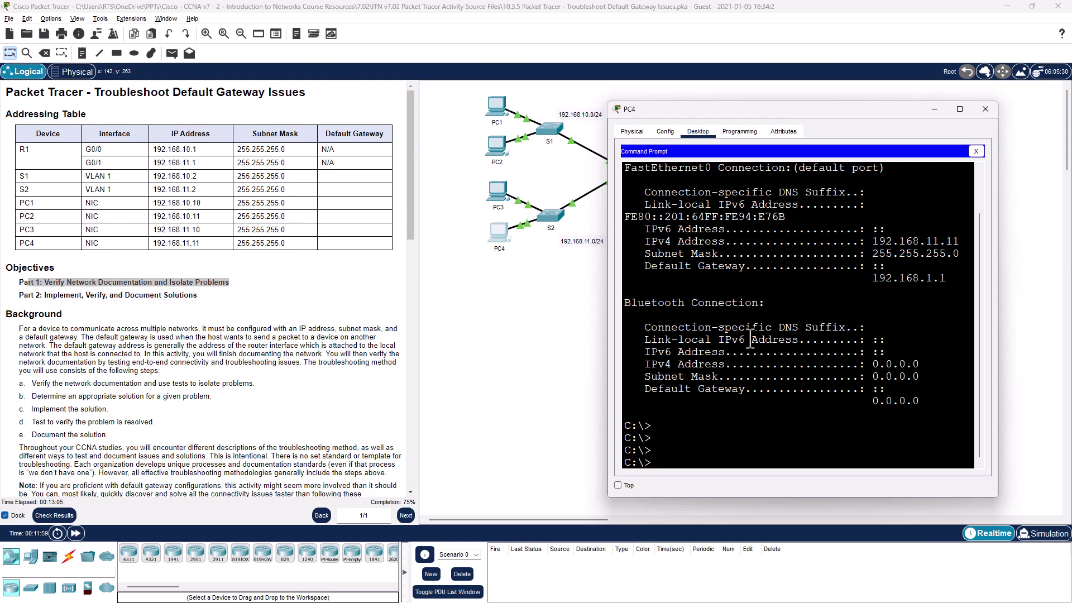
type("ping 192.168.10.1")
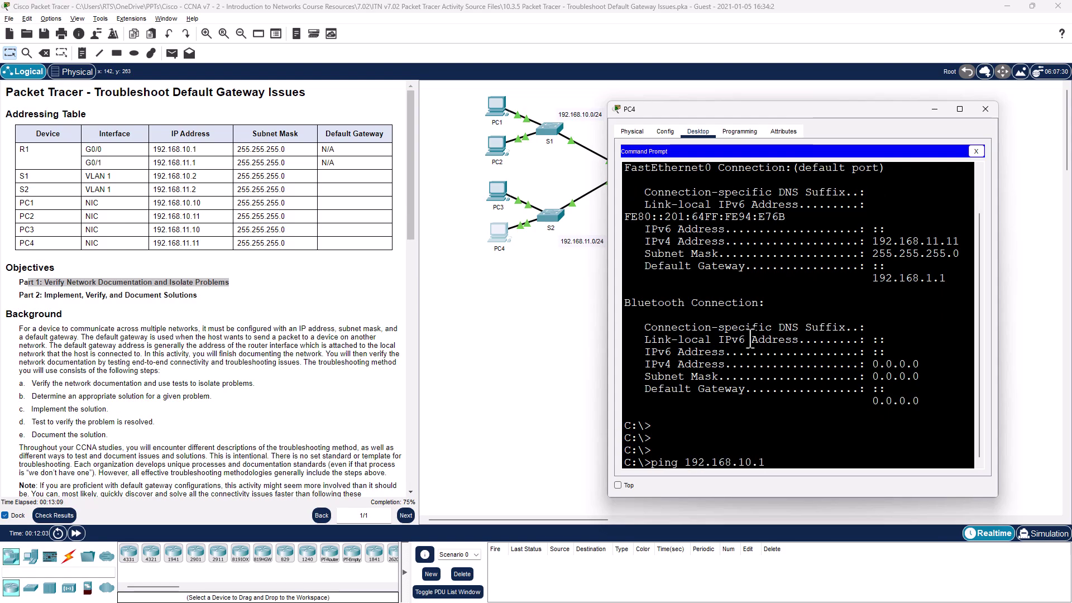
type("0")
key("Return")
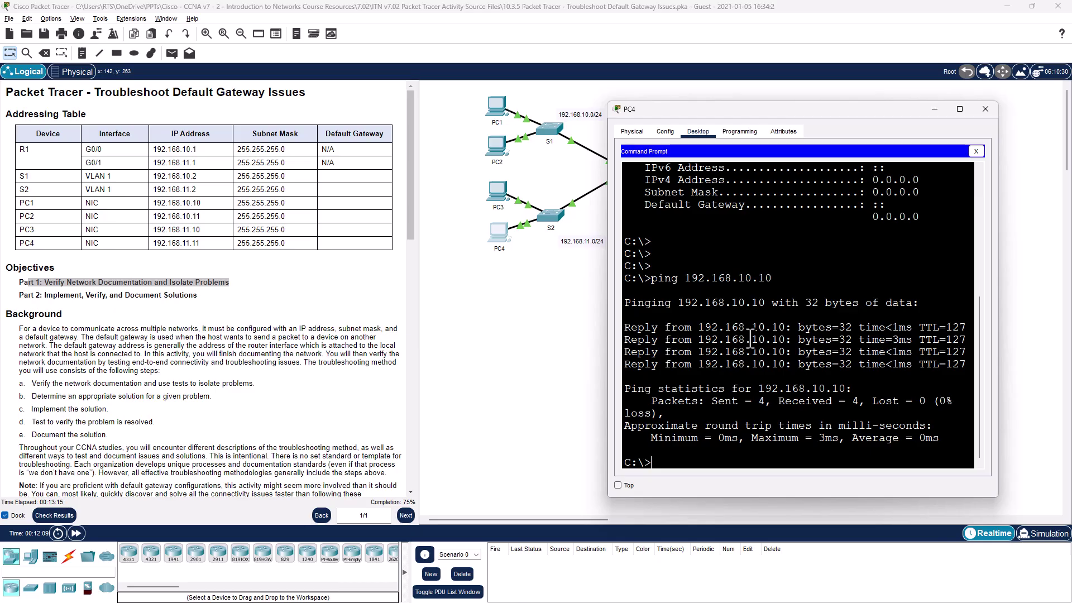
Ping R1 at 192.168.10.1 (replies) and S1 at 192.168.10.2 (times out) from PC4.
key("Up")
key("BackSpace")
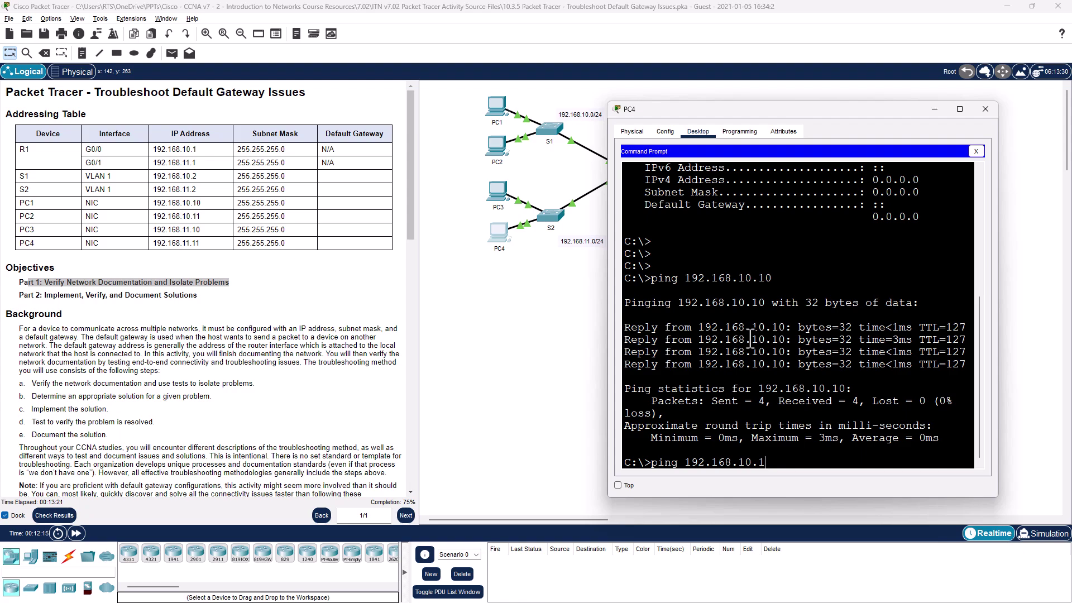
key("Return")
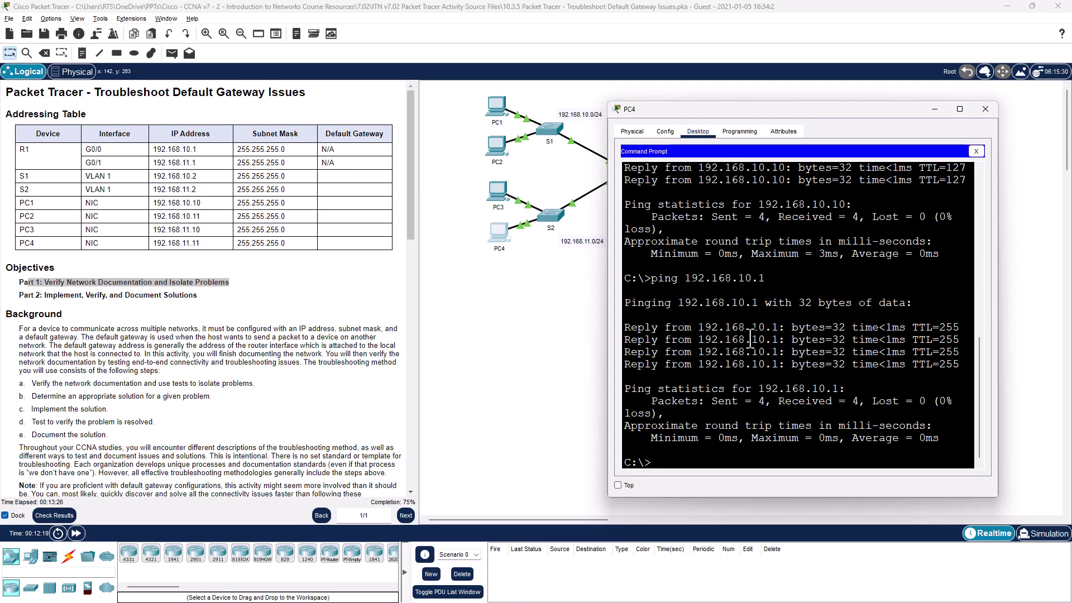
key("Up")
key("BackSpace")
type("2.168.10.2")
key("Return")
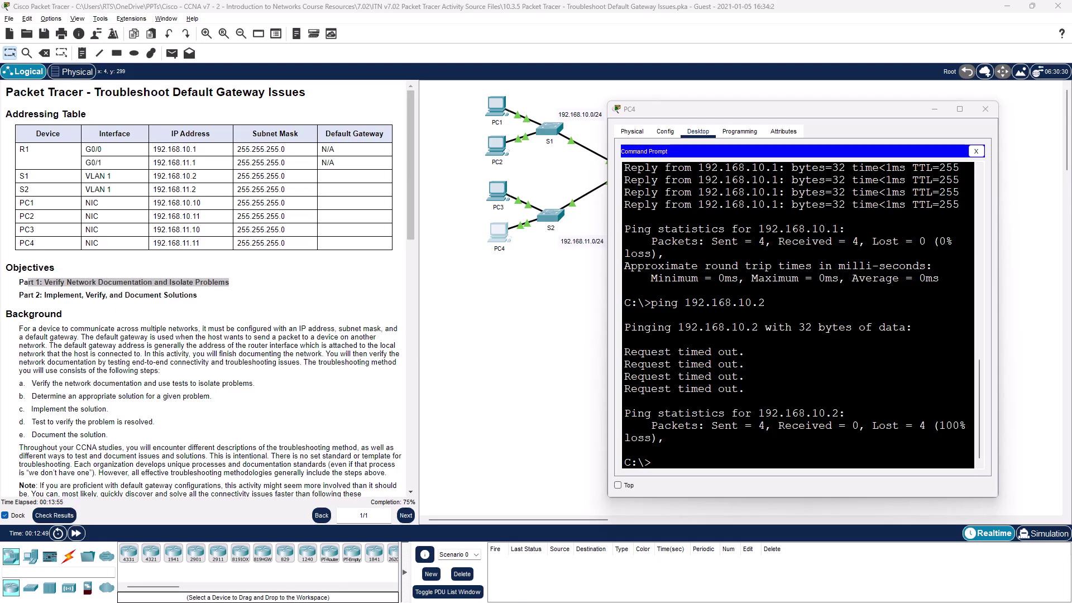
Arrange S1's and S2's console windows side by side, S1 left and S2 right.
left_click(975, 151)
left_click(986, 108)
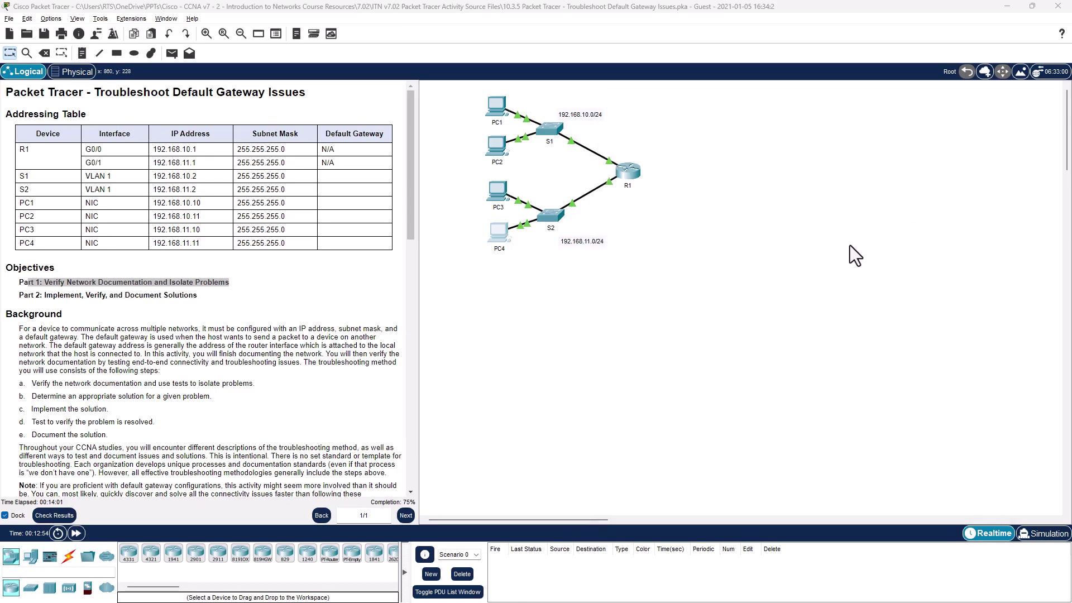
left_click(558, 216)
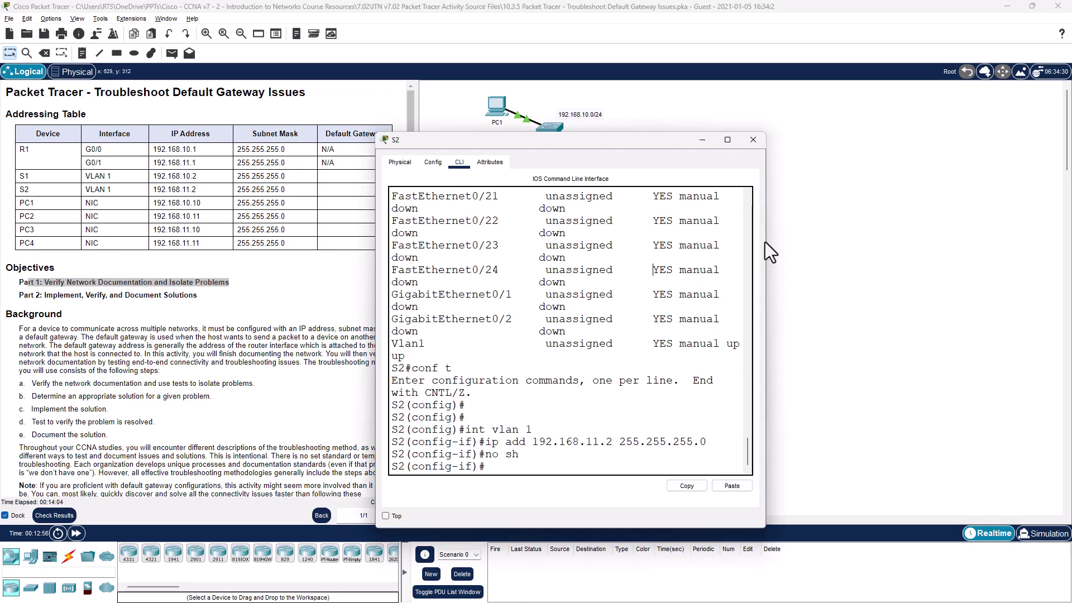
left_click(753, 139)
left_click(550, 131)
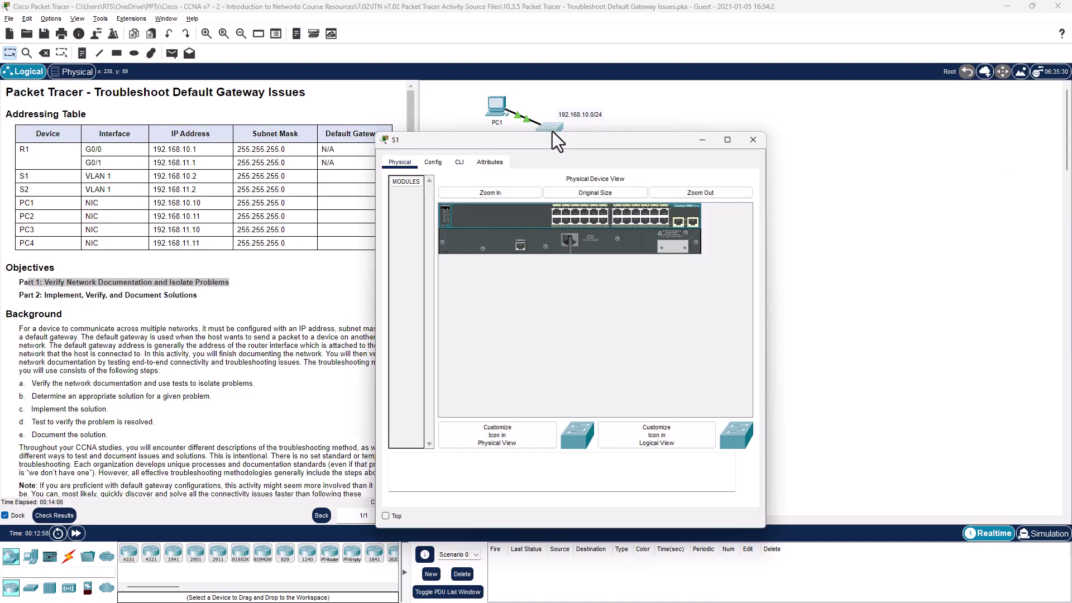
left_click_drag(563, 146, 213, 102)
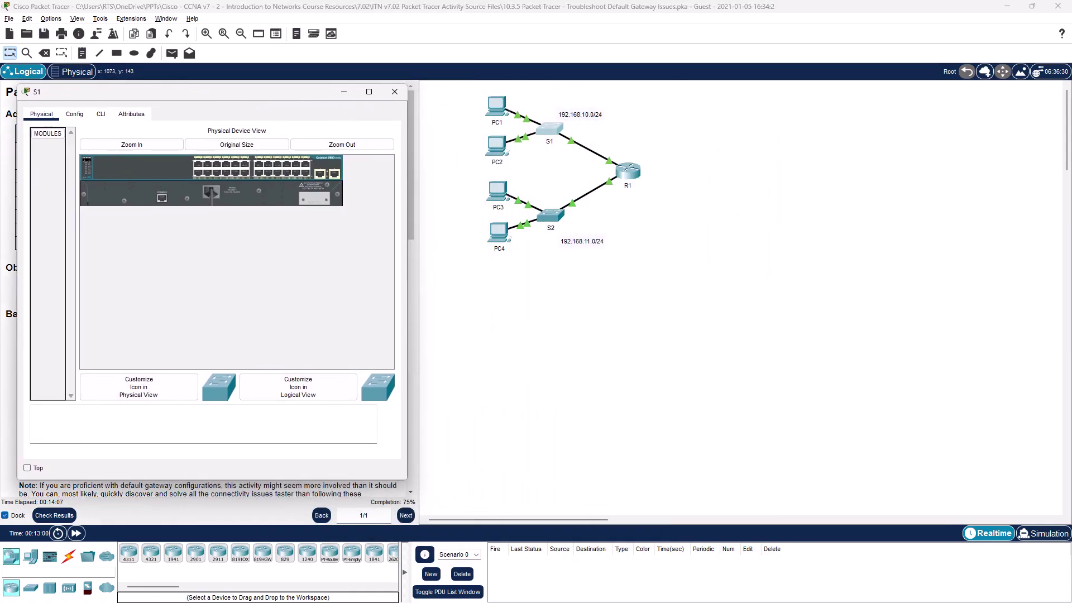
left_click(551, 216)
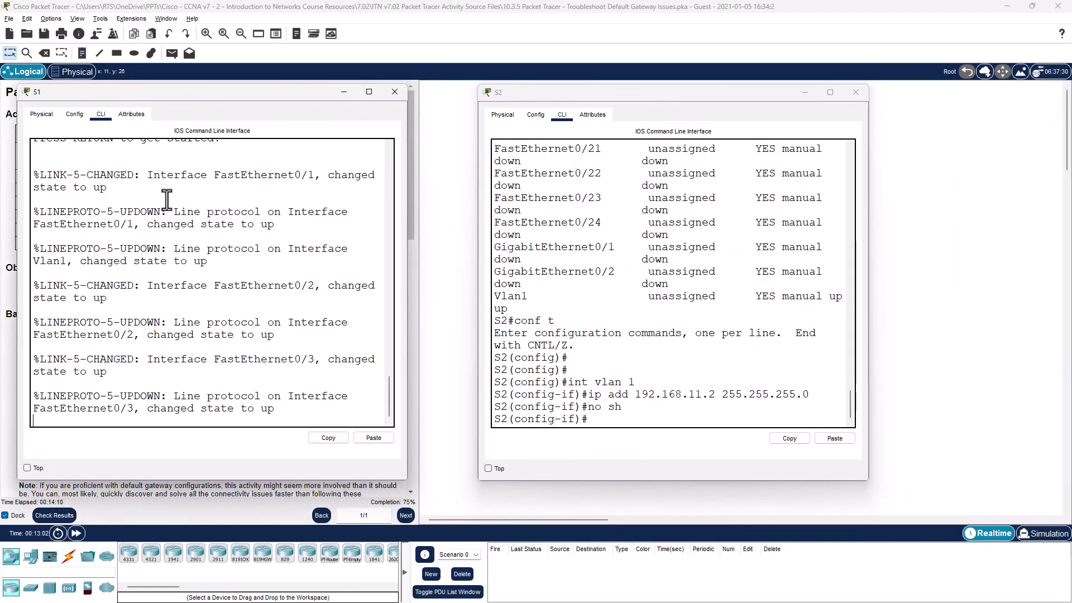
left_click_drag(769, 91, 472, 45)
left_click(753, 10)
left_click_drag(343, 89, 430, 46)
Add fresh prompt lines in both the S1 and S2 consoles.
left_click(713, 289)
key("Return")
key("Return")
key("Return")
key("Return")
key("Return")
key("Return")
key("Return")
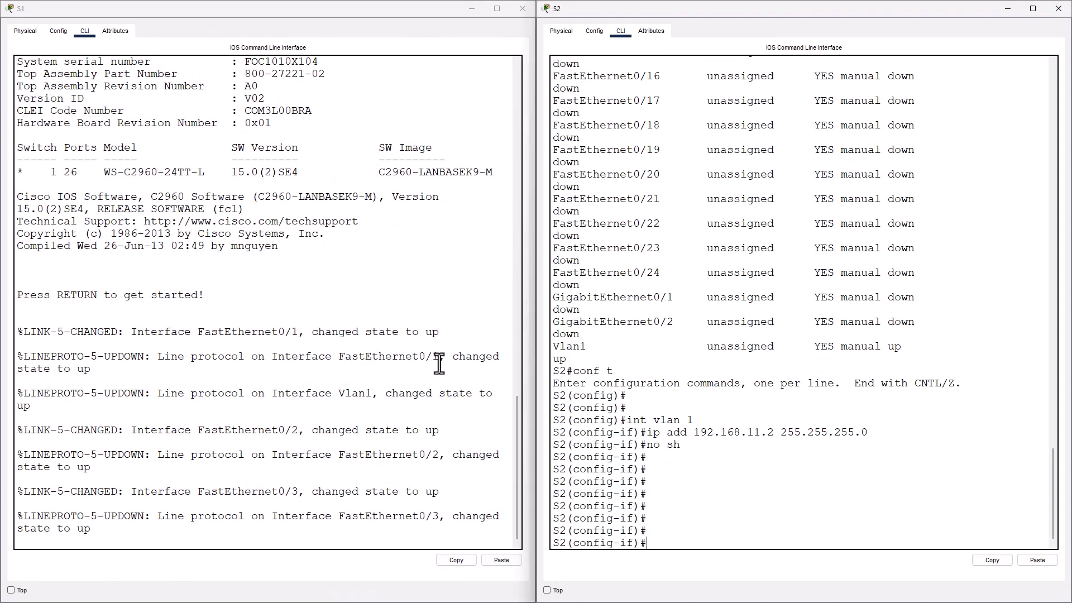
key("Return")
key("Return")
key("Return")
key("Return")
key("Return")
key("Return")
key("Return")
key("Return")
key("Return")
key("Return")
left_click(439, 364)
key("Return")
key("Return")
key("Return")
key("Return")
key("Return")
key("Return")
key("Return")
key("Return")
key("Return")
key("Return")
key("Return")
key("Return")
key("Return")
key("Return")
key("Return")
key("Return")
key("Return")
key("Return")
key("Return")
key("Return")
left_click(687, 454)
key("Return")
key("Return")
key("Return")
key("Return")
key("Return")
key("Return")
key("Return")
key("Return")
key("Return")
key("Return")
key("Return")
key("Return")
key("Return")
key("Return")
key("Return")
key("Return")
key("Return")
key("Return")
key("Return")
key("Return")
left_click(316, 435)
key("Return")
key("Return")
key("Return")
key("Return")
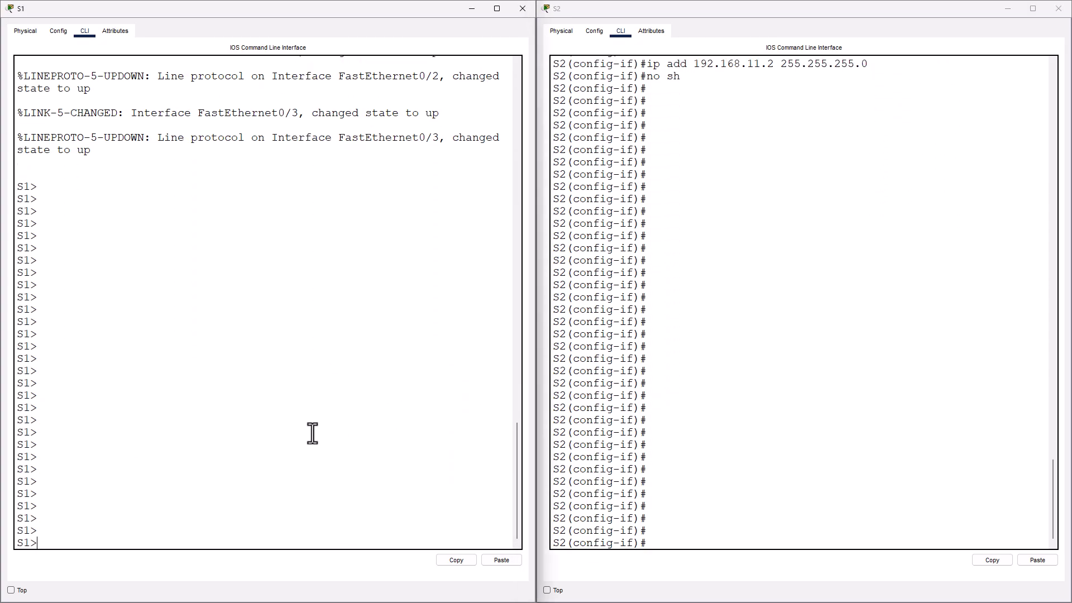
key("Return")
key("Return")
key("Return")
key("Return")
key("Return")
key("Return")
key("Return")
key("Return")
key("Return")
left_click(814, 437)
Enter privileged mode on S1 with en, discarding a partial configure command.
key("Return")
key("Return")
left_click(235, 454)
type("en")
key("Return")
type("con")
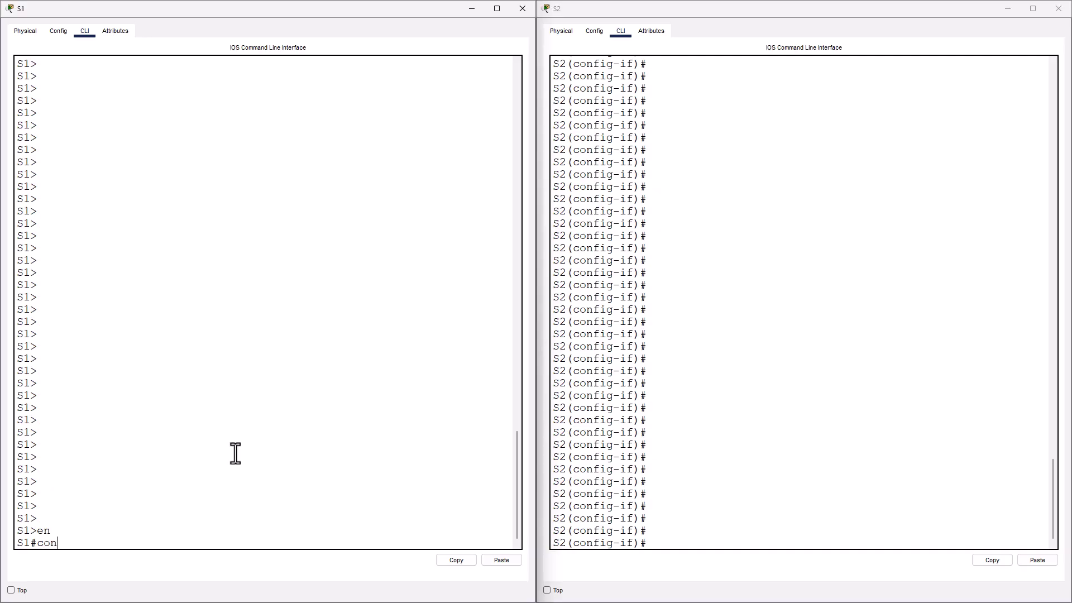
key("BackSpace")
key("BackSpace")
key("BackSpace")
key("Return")
key("Return")
key("Return")
key("Return")
key("Return")
key("Return")
key("Return")
key("Return")
key("Return")
key("Return")
key("Return")
key("Return")
key("Return")
key("Return")
key("Return")
key("Return")
key("Return")
key("Return")
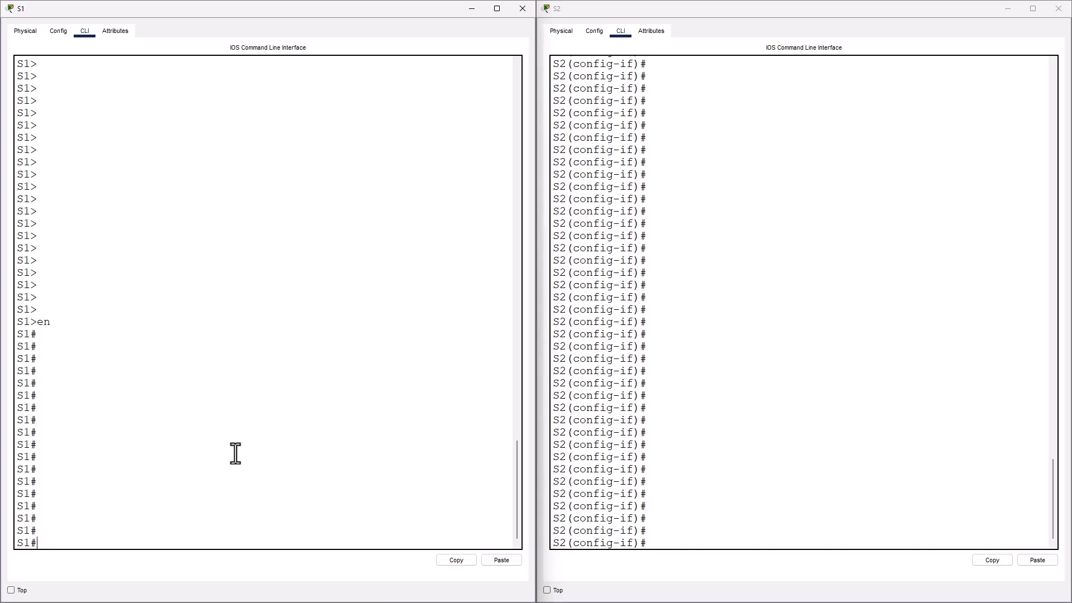
key("Return")
key("Return")
key("Return")
key("Return")
key("Return")
key("Return")
key("Return")
key("Return")
key("Return")
key("Return")
key("Return")
key("Return")
key("Return")
key("Return")
key("Return")
key("Return")
key("Return")
key("Return")
Exit configuration mode on S2 with end and run show run on both switches.
left_click(857, 494)
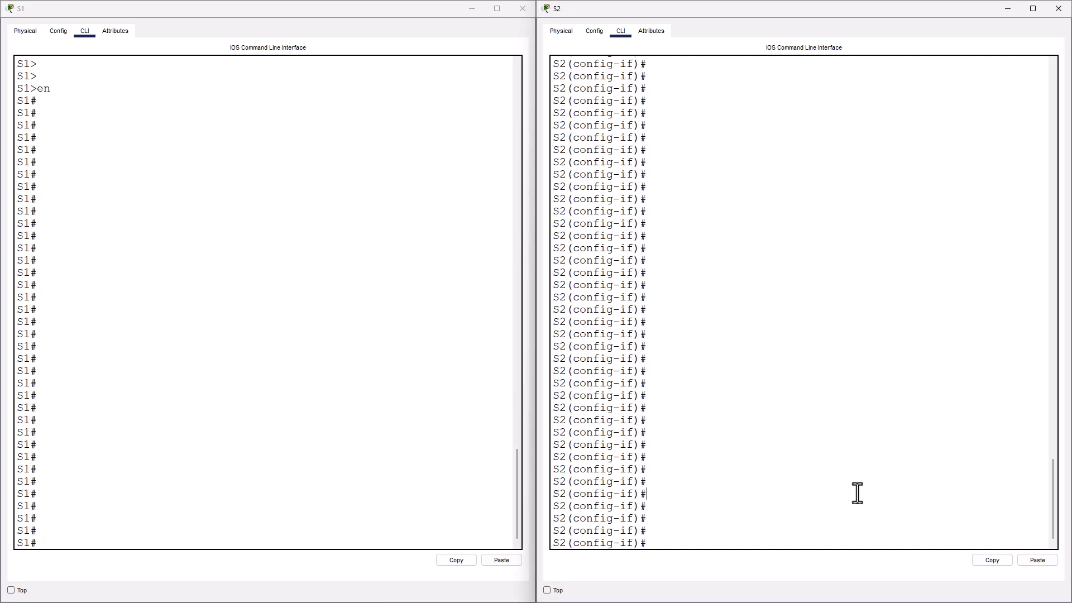
type("end")
key("Return")
key("Return")
key("Return")
key("Return")
key("Return")
key("Return")
key("Return")
key("Return")
key("Return")
key("Return")
key("Return")
key("Return")
key("Return")
key("Return")
key("Return")
key("Return")
key("Return")
key("Return")
key("Return")
key("Return")
key("Return")
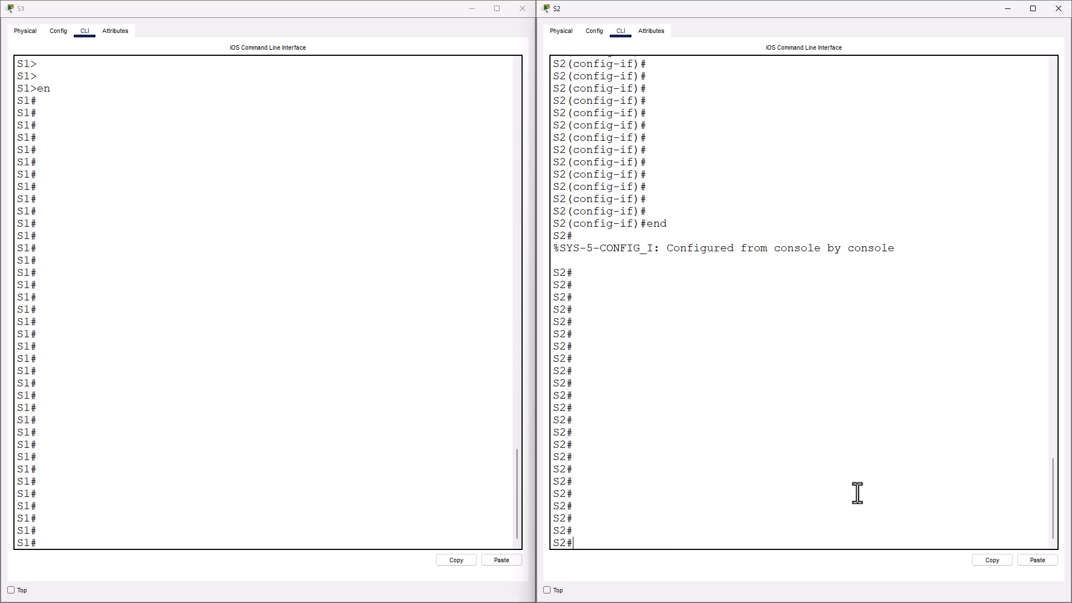
key("Return")
key("Return")
key("Return")
key("Return")
key("Return")
key("Return")
key("Return")
key("Return")
key("Return")
key("Return")
key("Return")
key("Return")
key("Return")
key("Return")
key("Return")
key("Return")
type("show run")
key("Return")
left_click(349, 436)
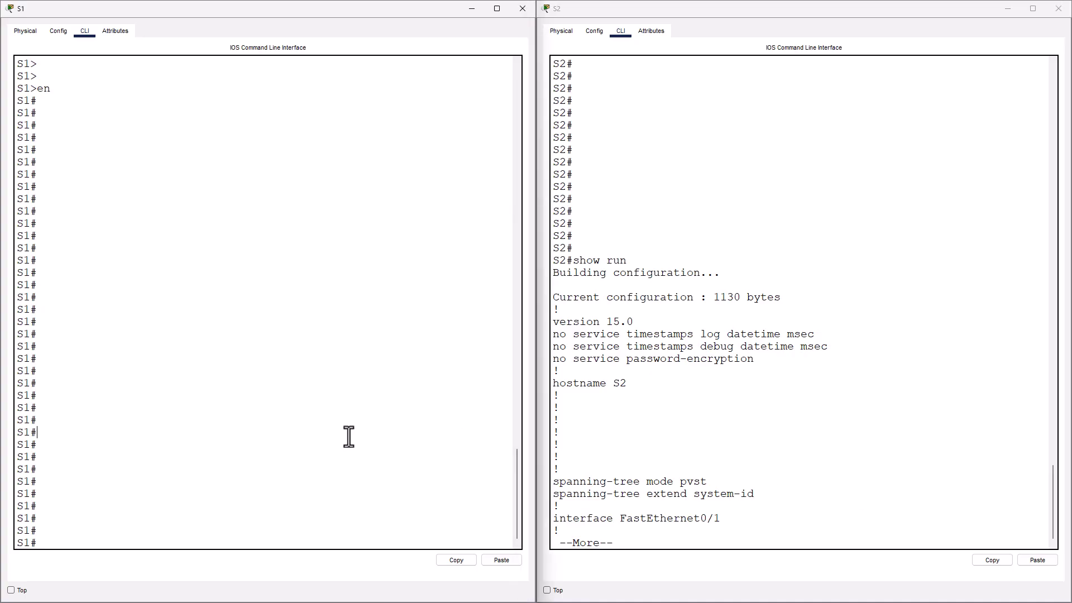
type("show run")
key("Return")
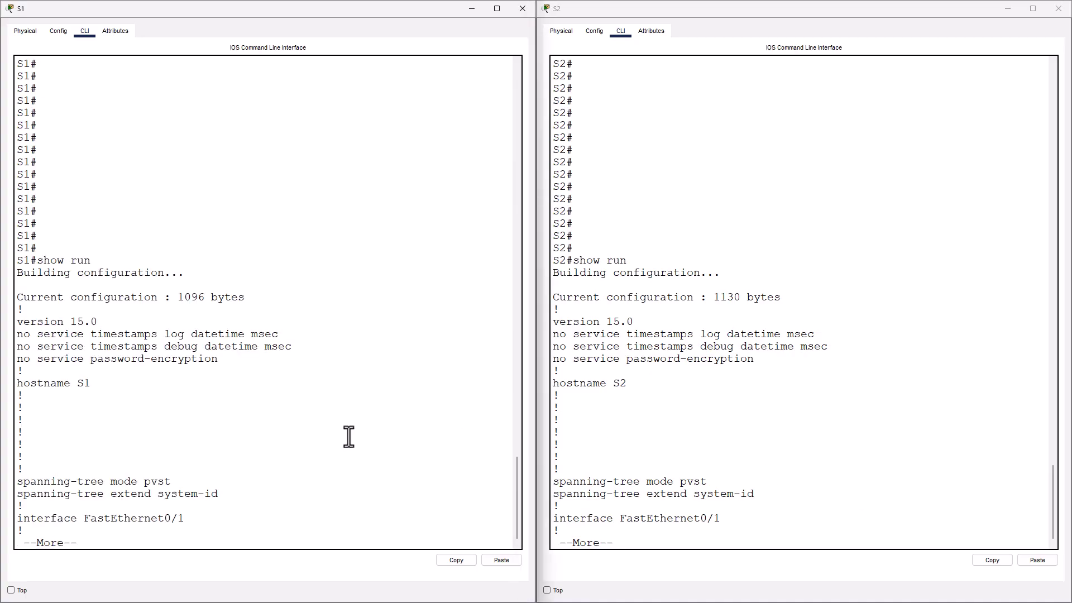
Page through both running configurations, showing only S2 has default gateway 192.168.11.1.
key("space")
key("space")
key("space")
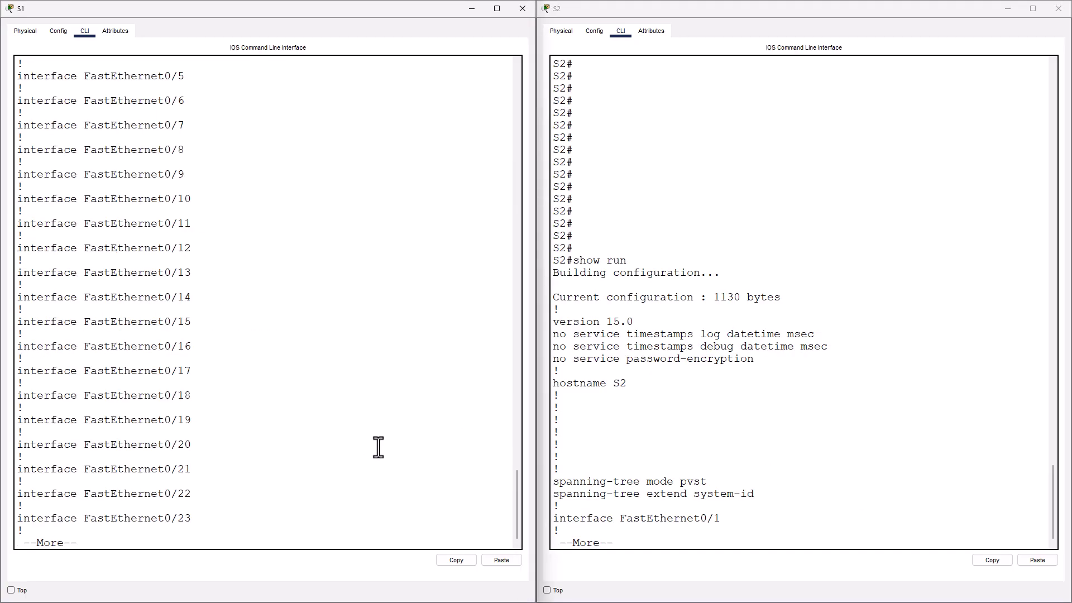
left_click(706, 470)
key("space")
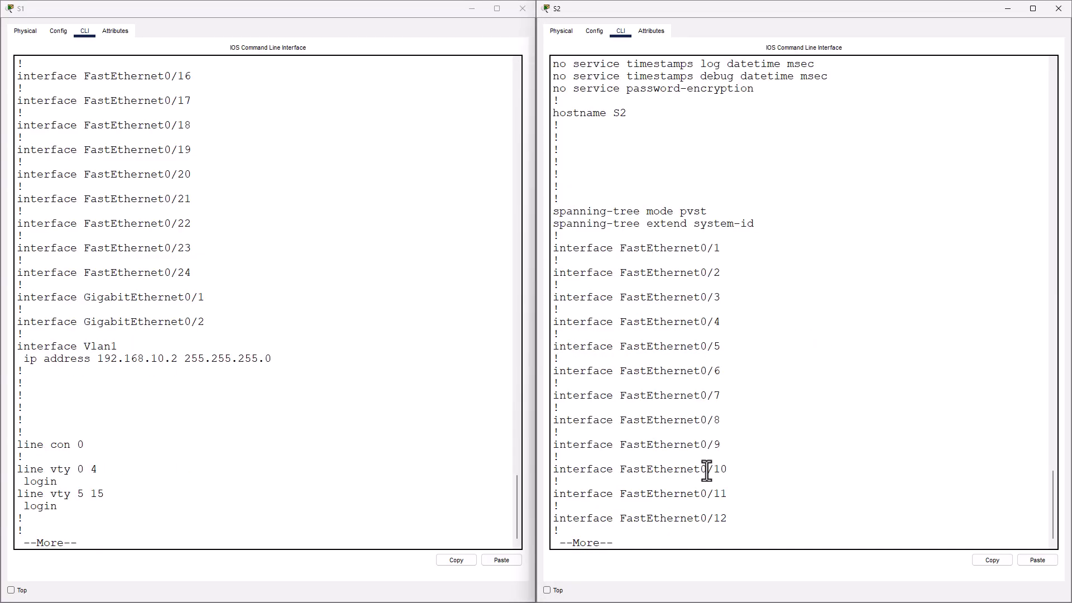
key("space")
key("space")
left_click(359, 463)
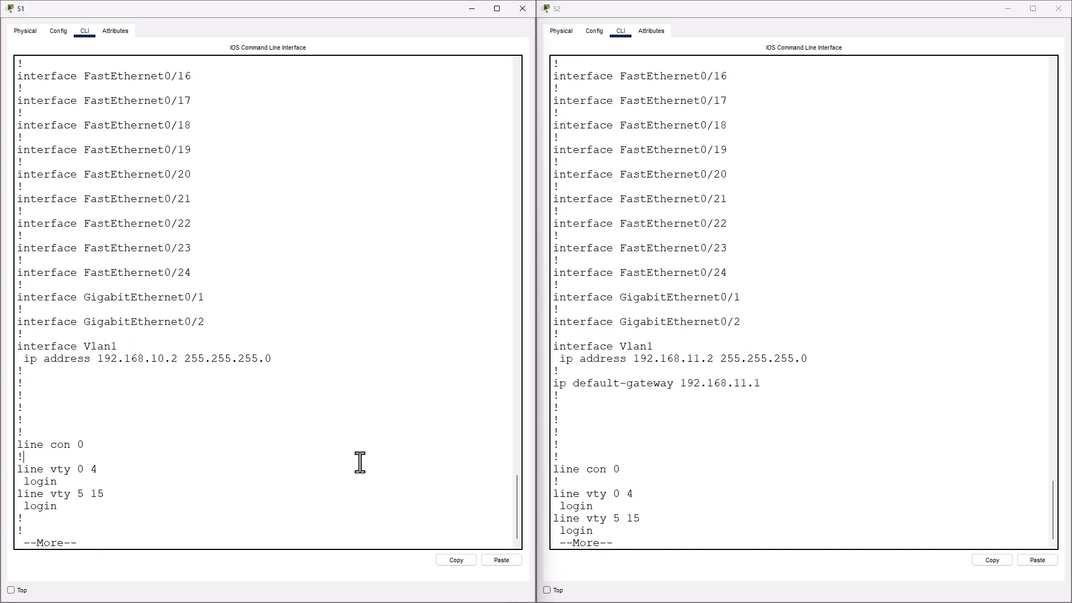
key("space")
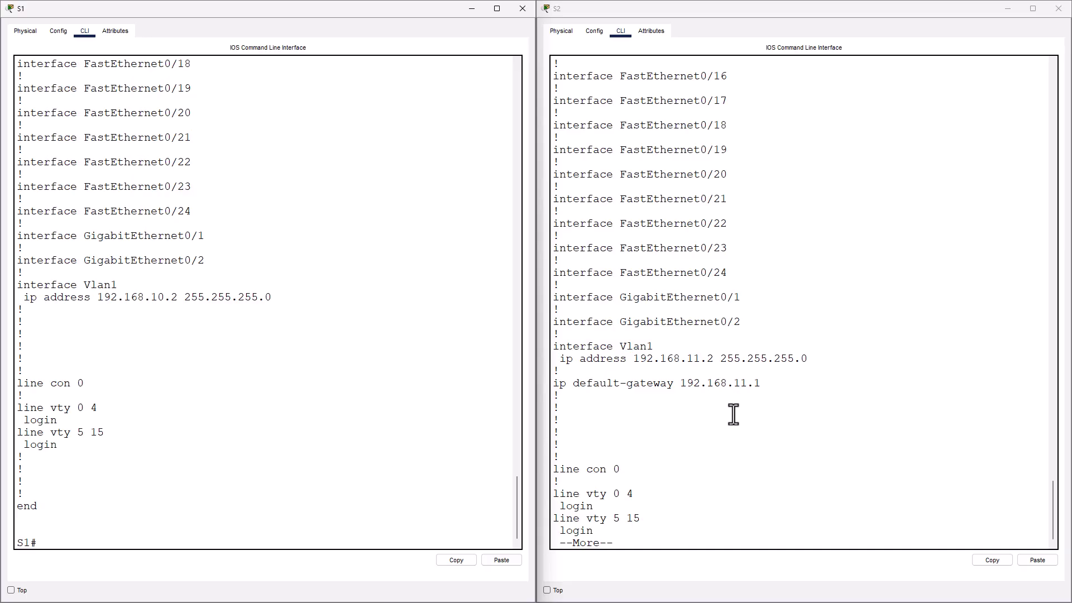
left_click(813, 355)
Select S2's ip default-gateway 192.168.11.1 line and enter conf t on S1.
left_click_drag(813, 355, 535, 342)
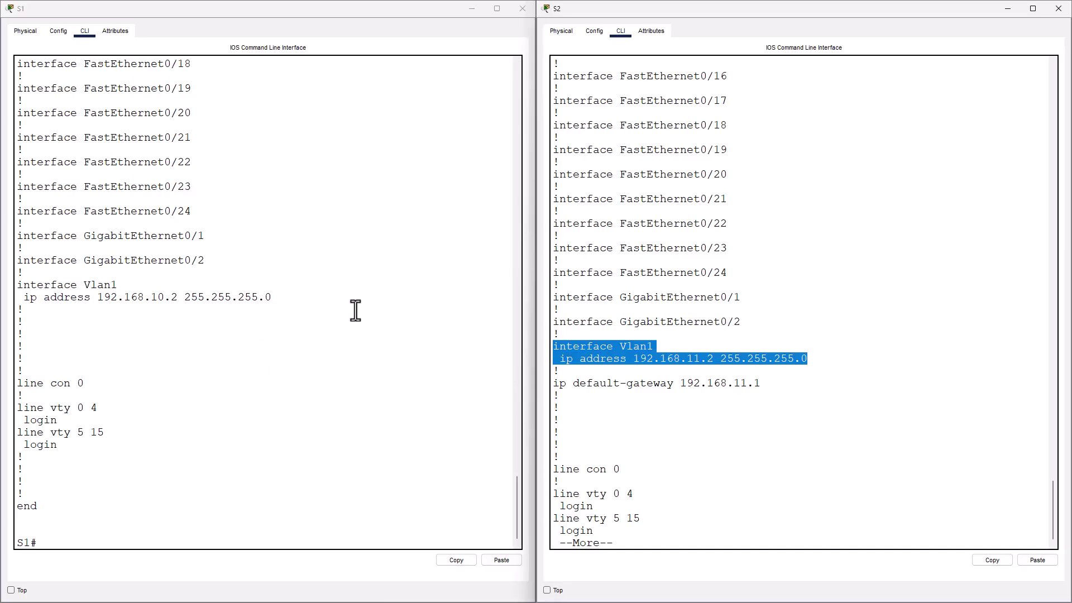
left_click_drag(765, 385, 546, 383)
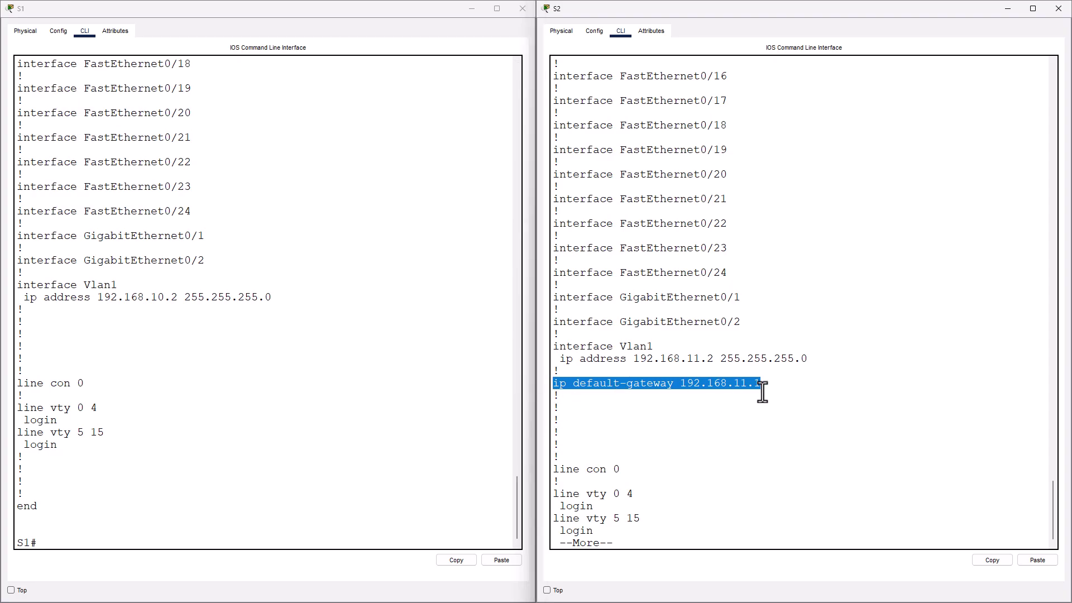
left_click(335, 429)
left_click_drag(279, 456, 266, 465)
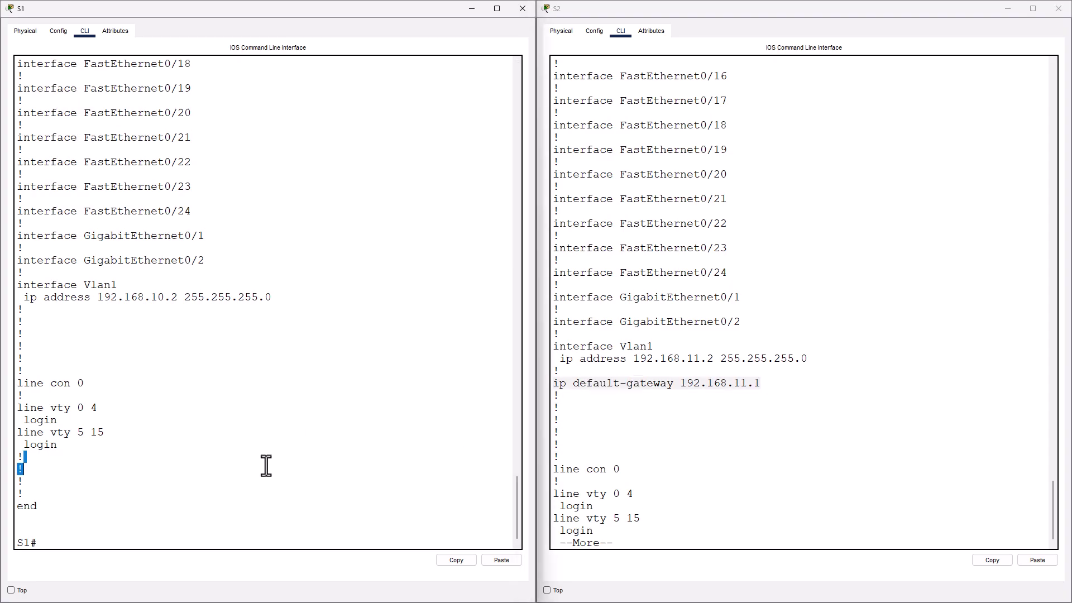
type("conf t")
key("Return")
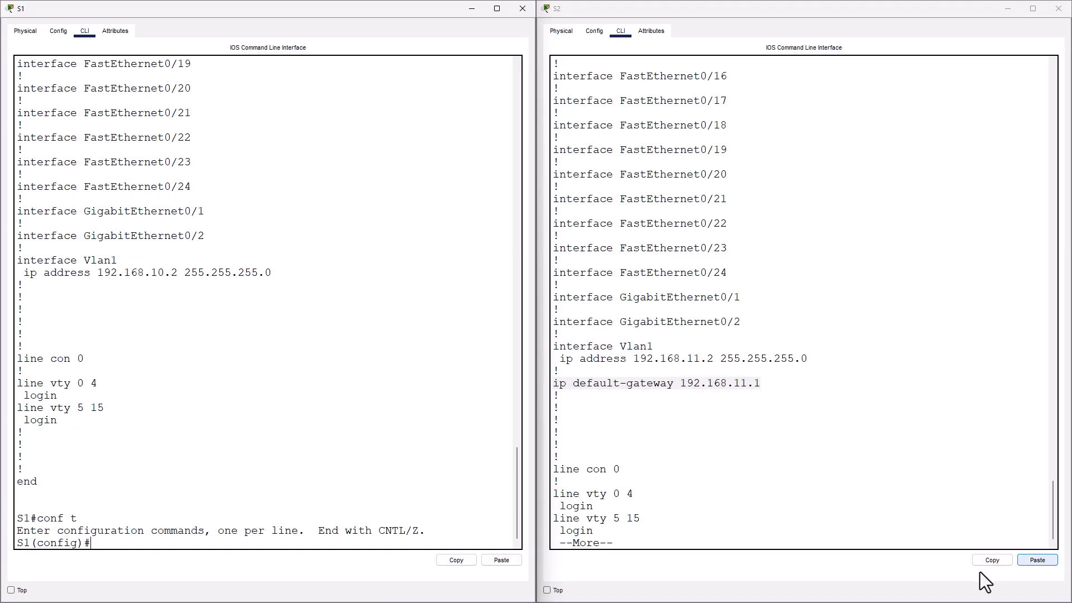
Paste the gateway command on S1, edit it to 192.168.10.1, and apply it.
left_click(988, 558)
left_click(502, 560)
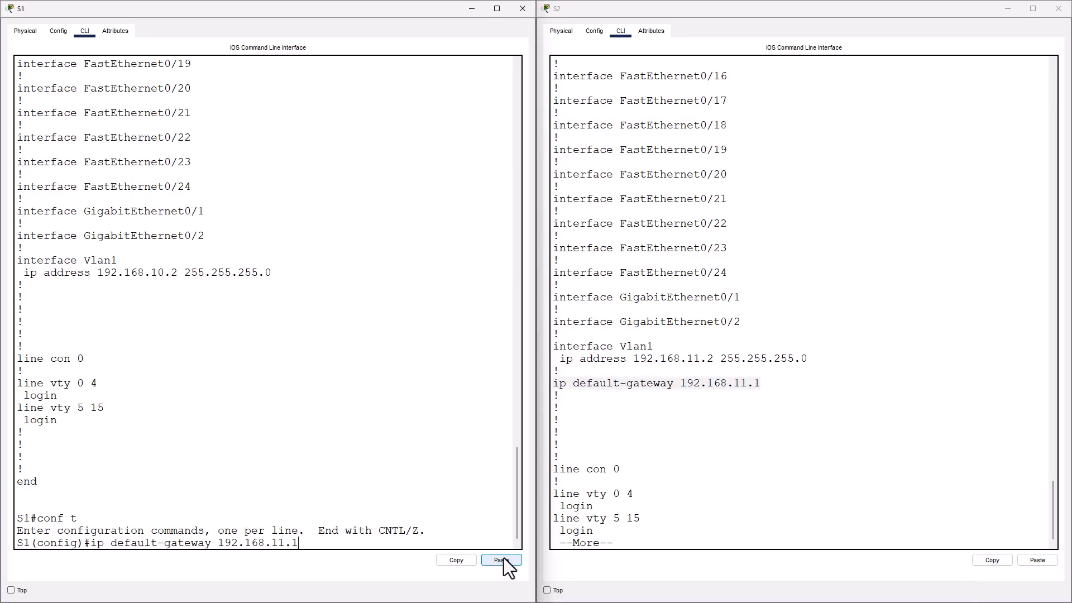
key("BackSpace")
key("BackSpace")
key("BackSpace")
type("0.1")
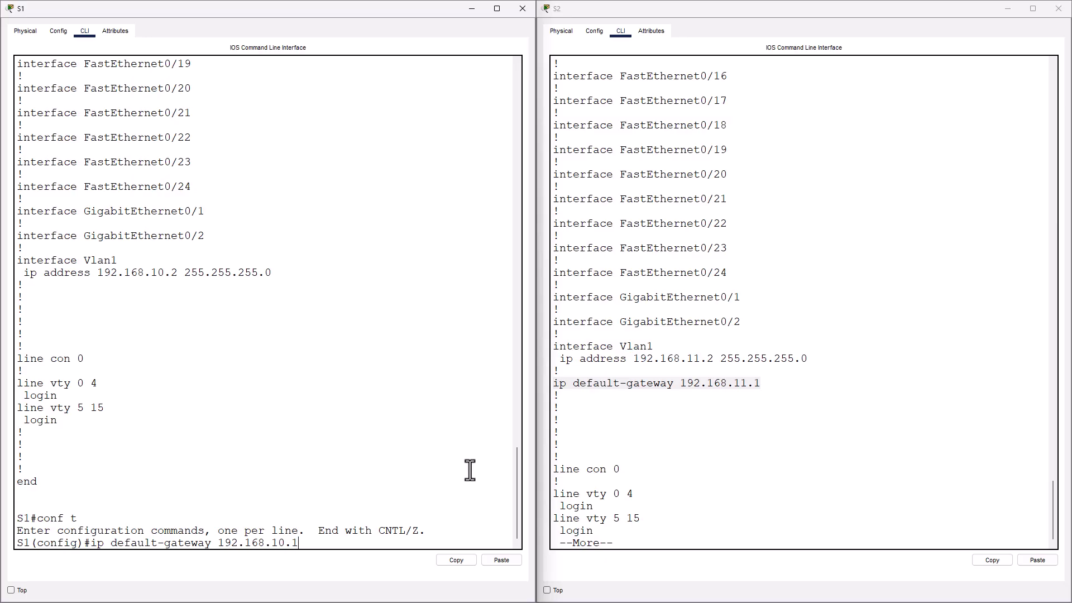
key("Return")
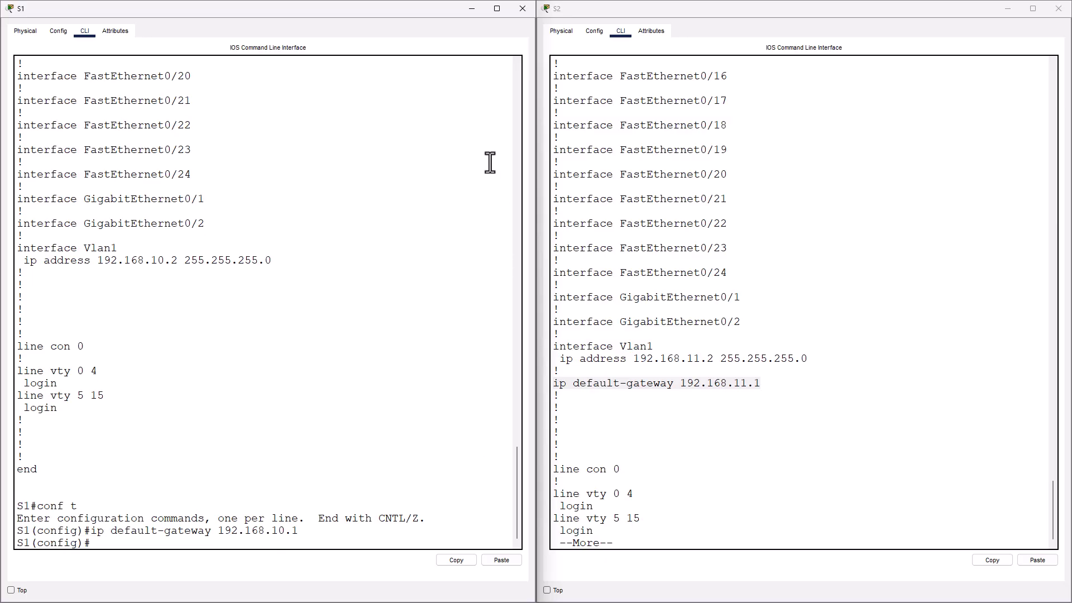
left_click(523, 8)
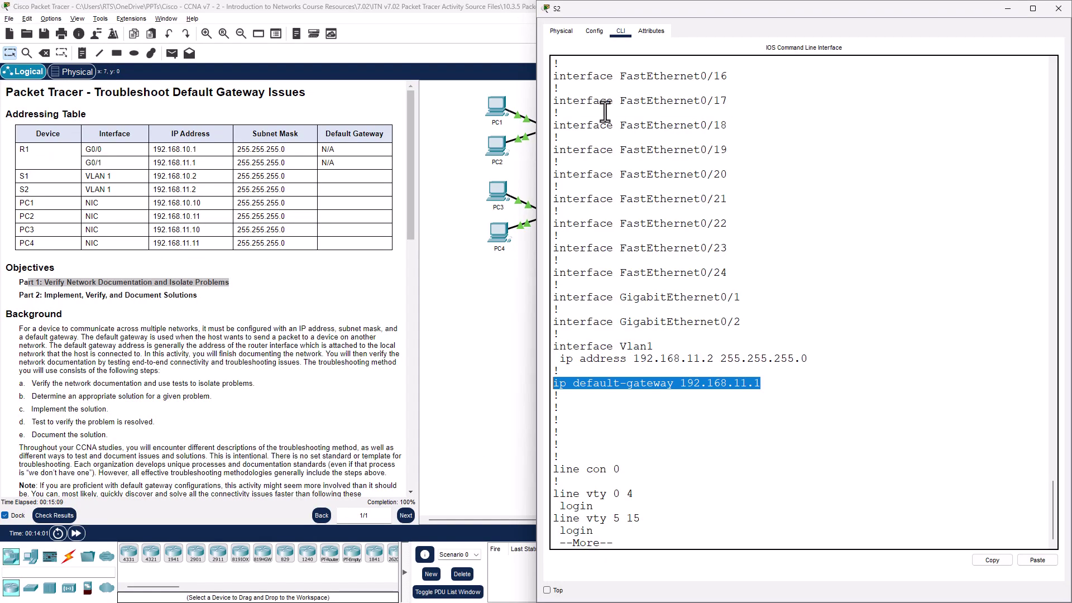
Rerun PC4's ping to S1 at 192.168.10.2, now getting 3 of 4 replies.
left_click(1058, 8)
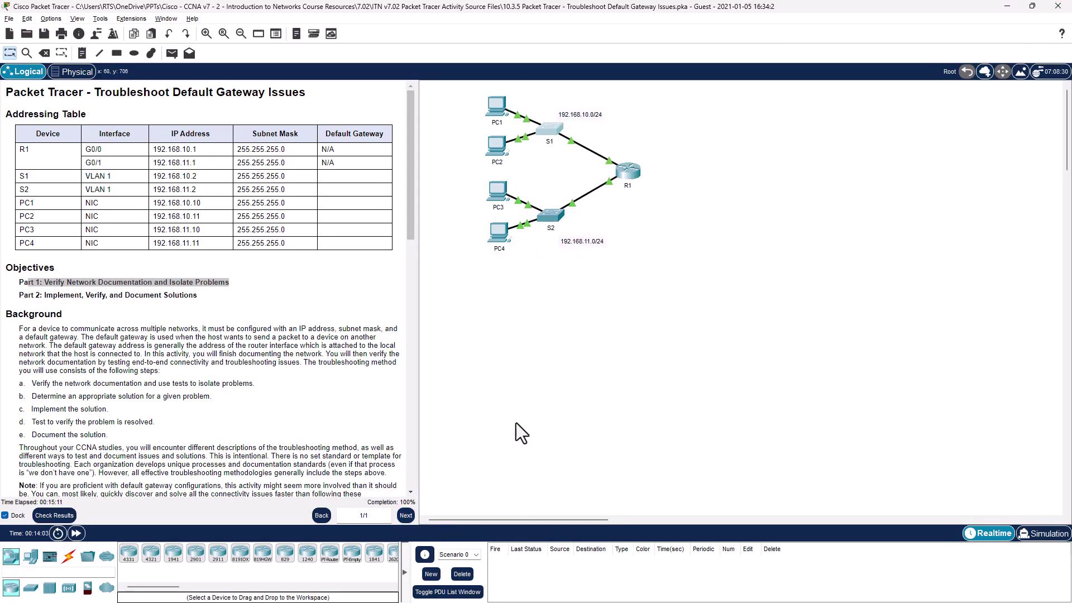
left_click(502, 237)
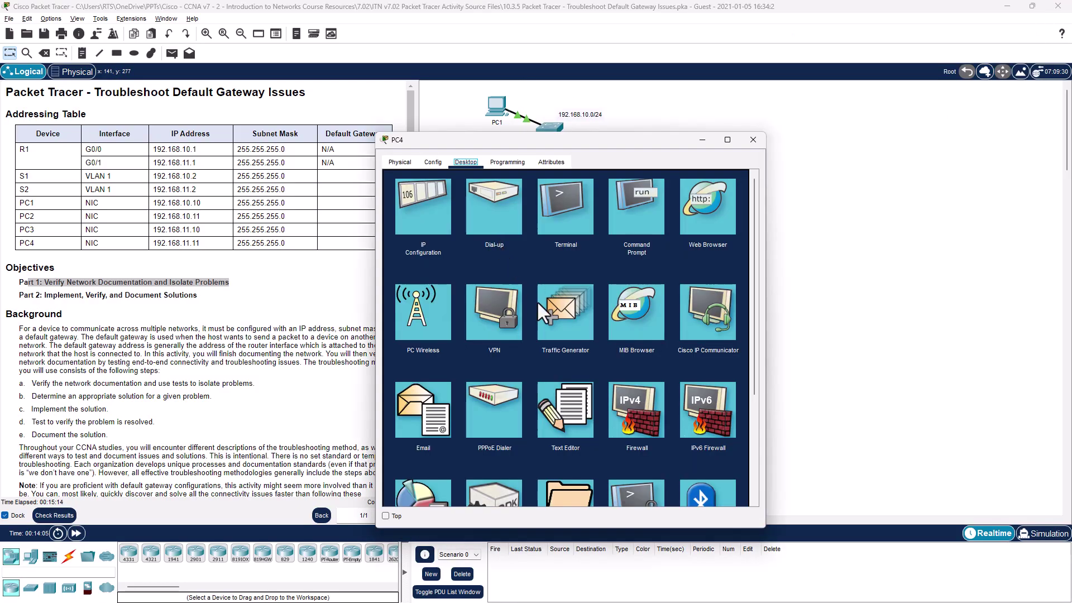
left_click(643, 212)
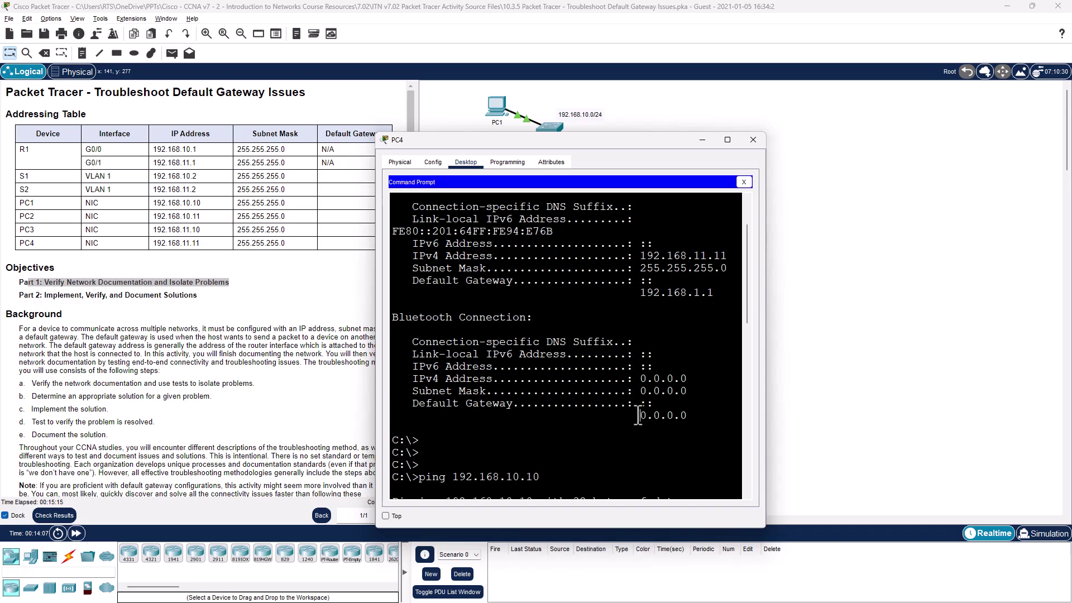
key("Return")
key("Up")
key("Return")
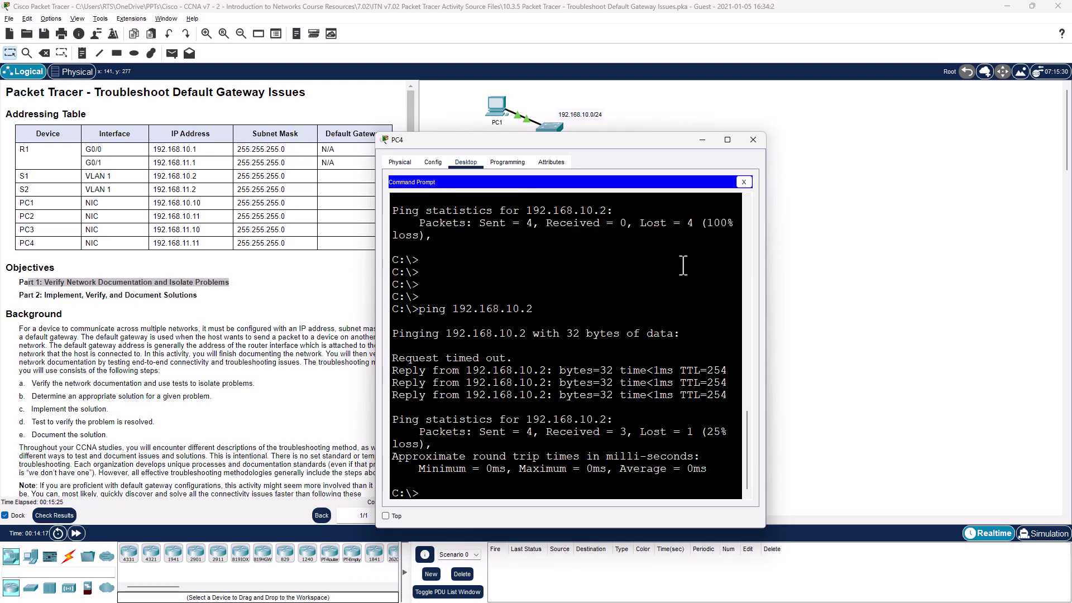
left_click(753, 139)
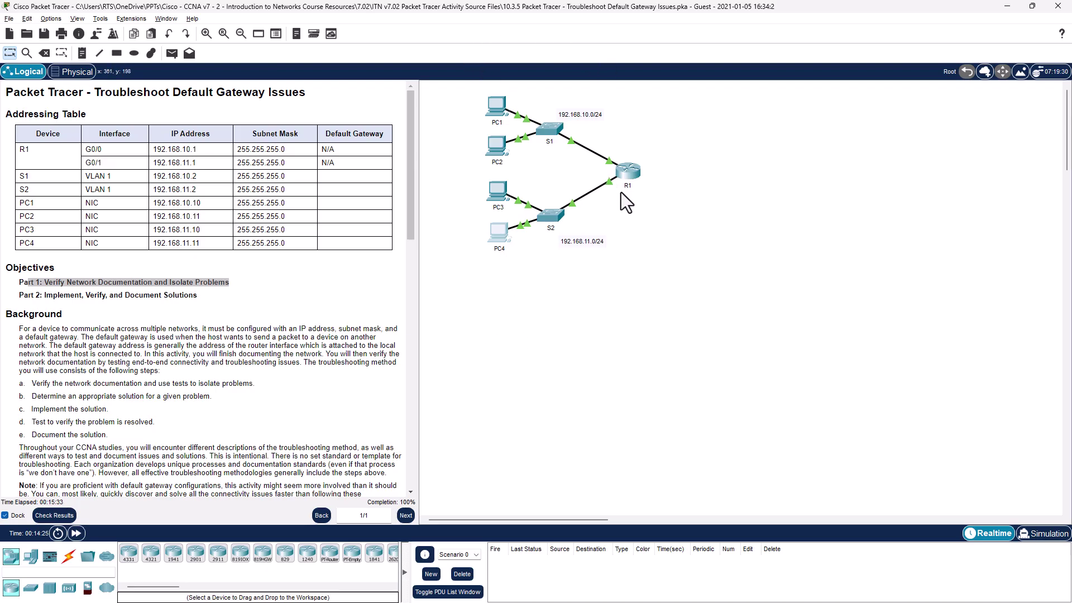
Display R1's summary of ports, IP addresses and MAC addresses over the topology.
mouse_move(621, 192)
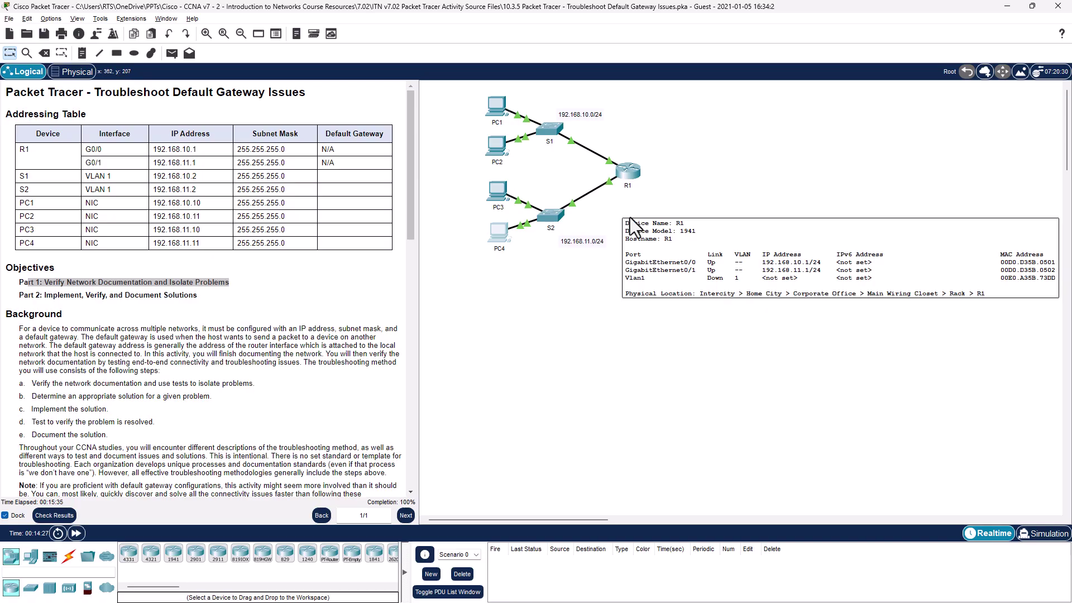